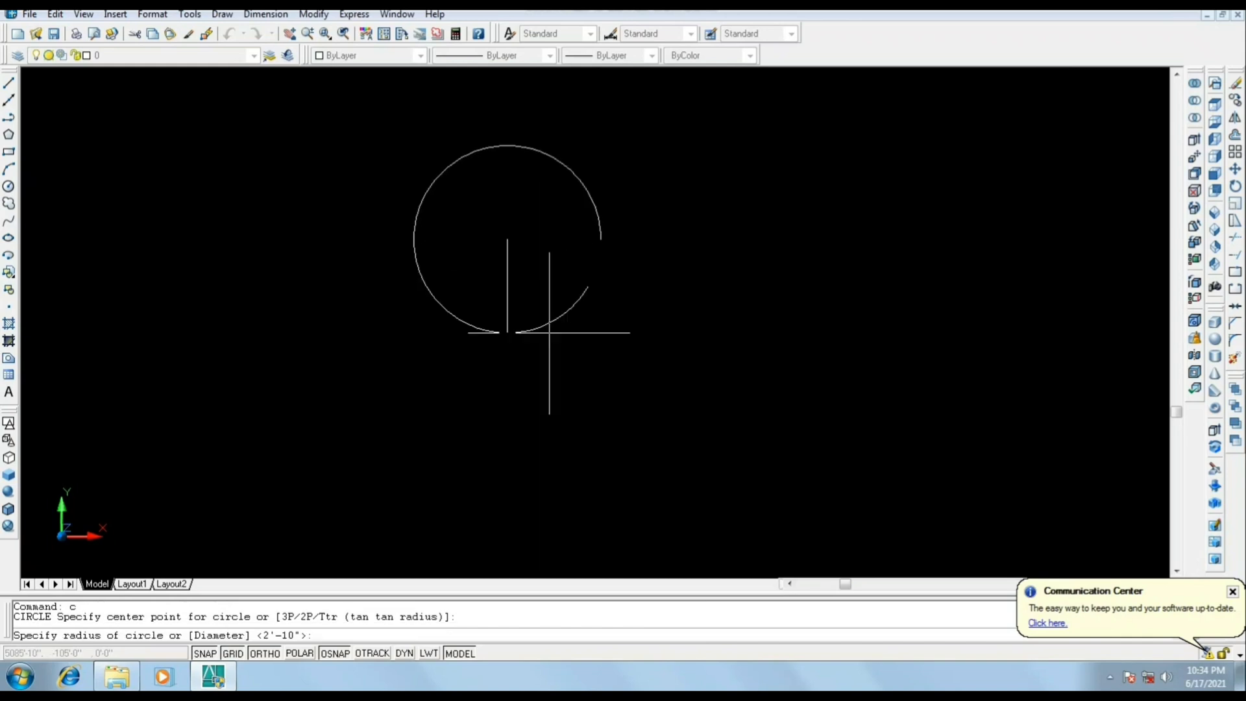
# Complete the circle from its already placed centre with a radius of about 11'-10 1/2".
pyautogui.click(541, 319)
pyautogui.press('Return')
pyautogui.press('Escape')
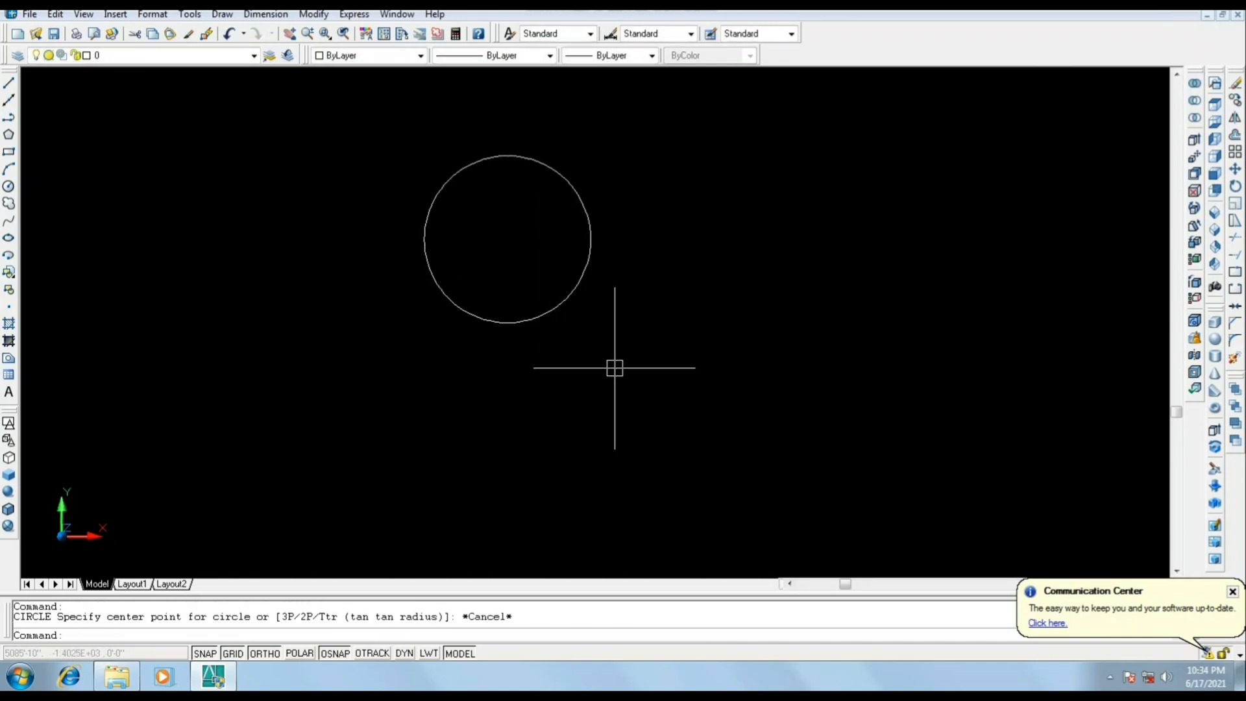
# Move the circle horizontally about 48'-6" to the right of its original position.
pyautogui.moveTo(616, 365); pyautogui.dragTo(579, 453, button='middle')
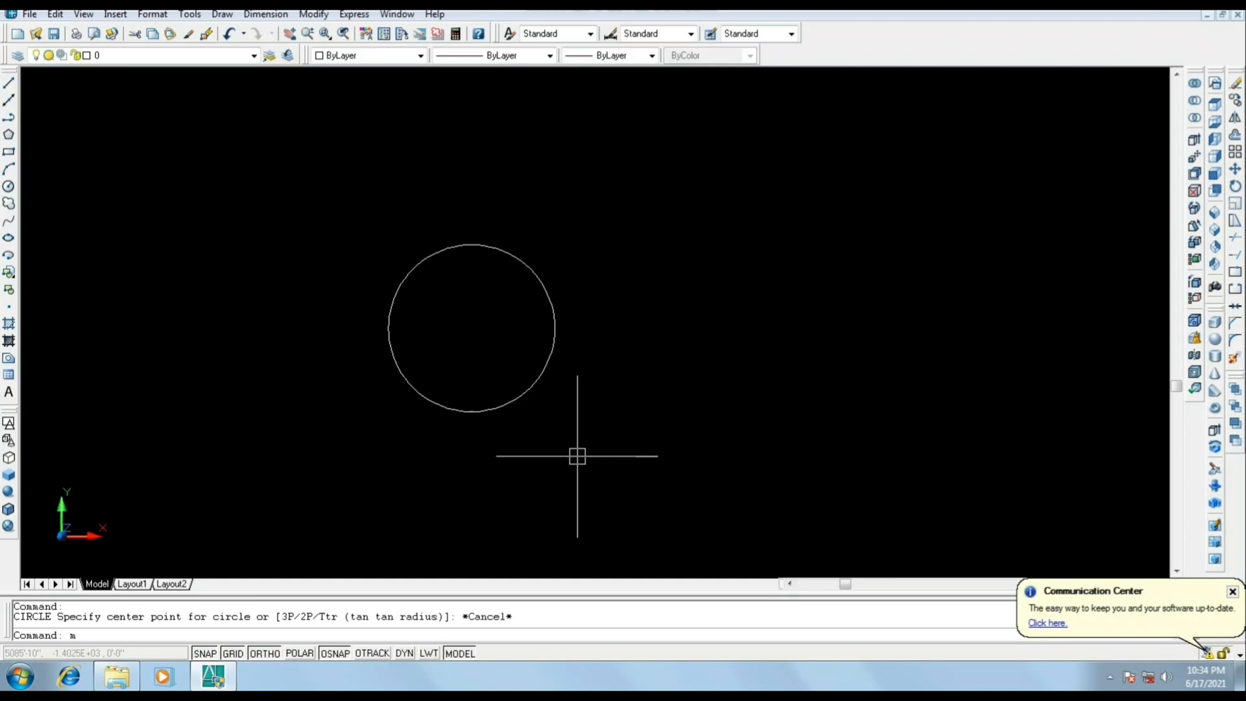
pyautogui.write('m')
pyautogui.press('Return')
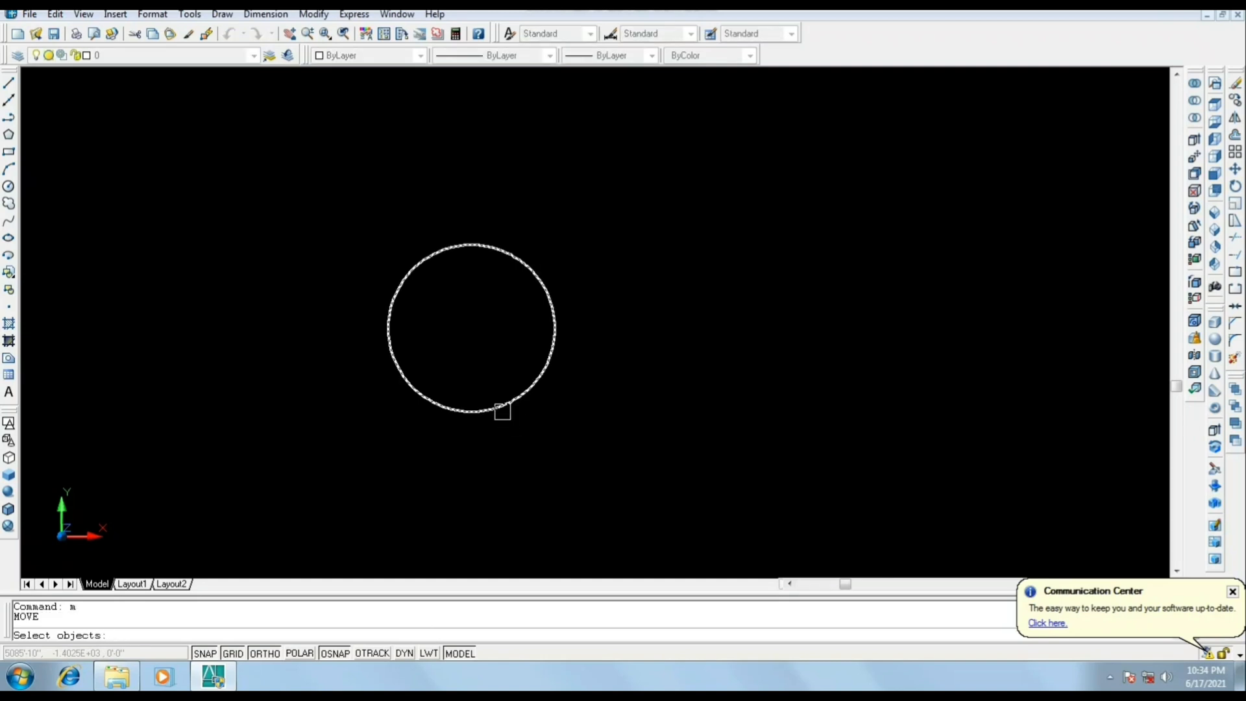
pyautogui.click(502, 410)
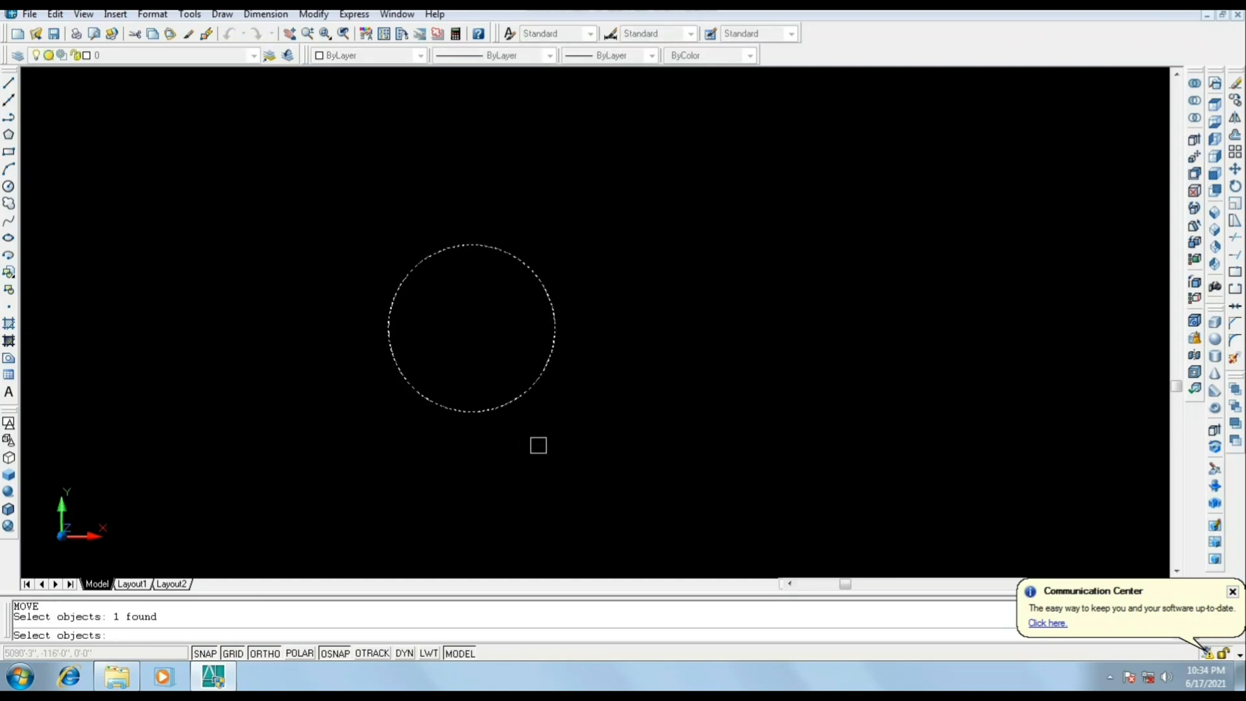
pyautogui.press('Return')
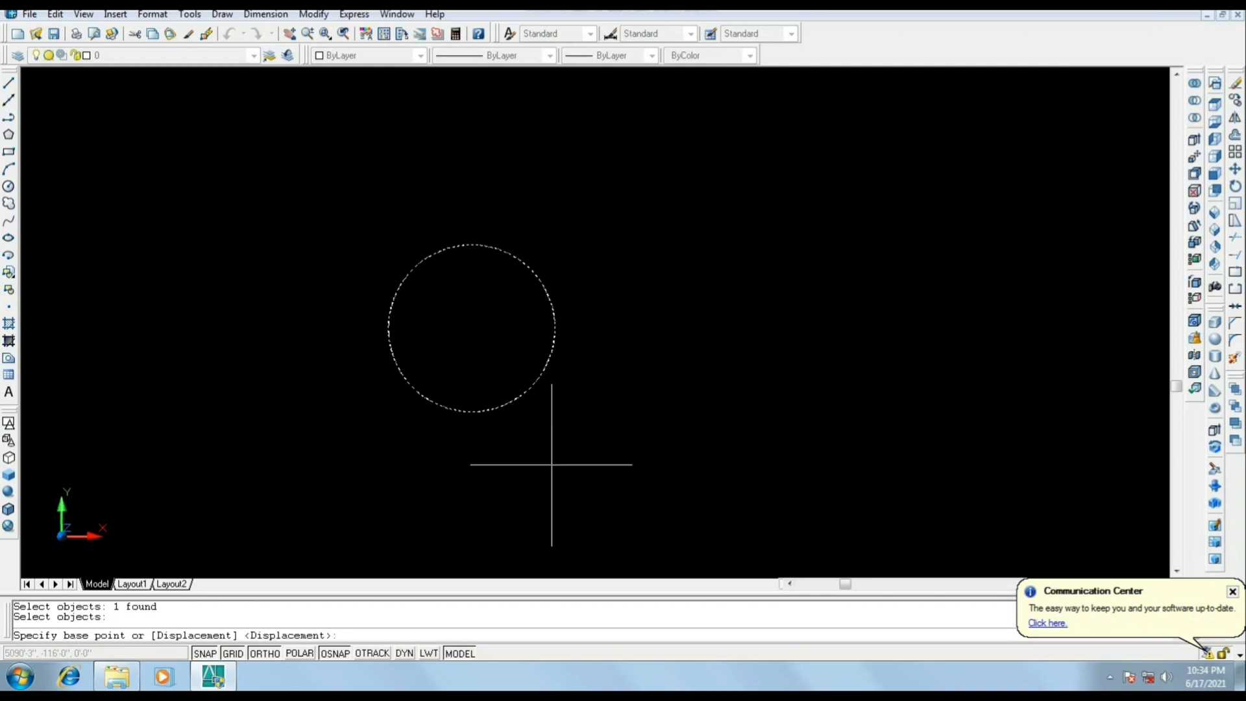
pyautogui.click(552, 464)
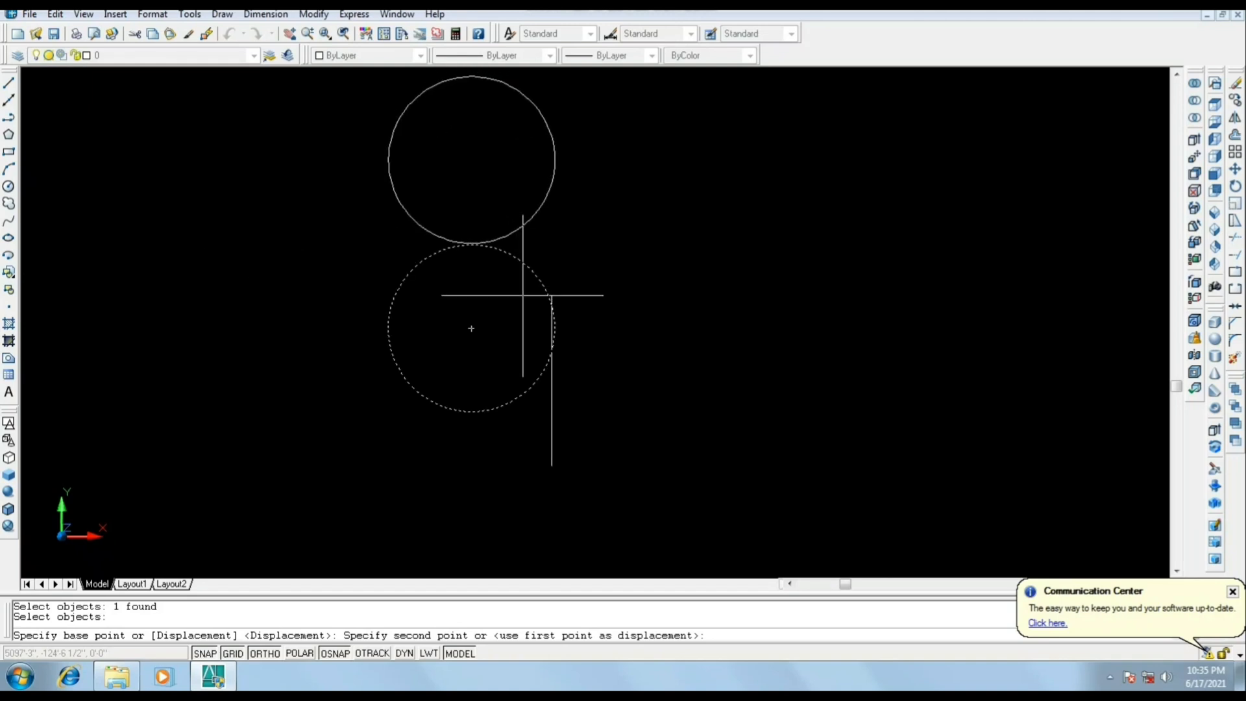
pyautogui.scroll(-2, 539, 289)
pyautogui.scroll(3, 536, 362)
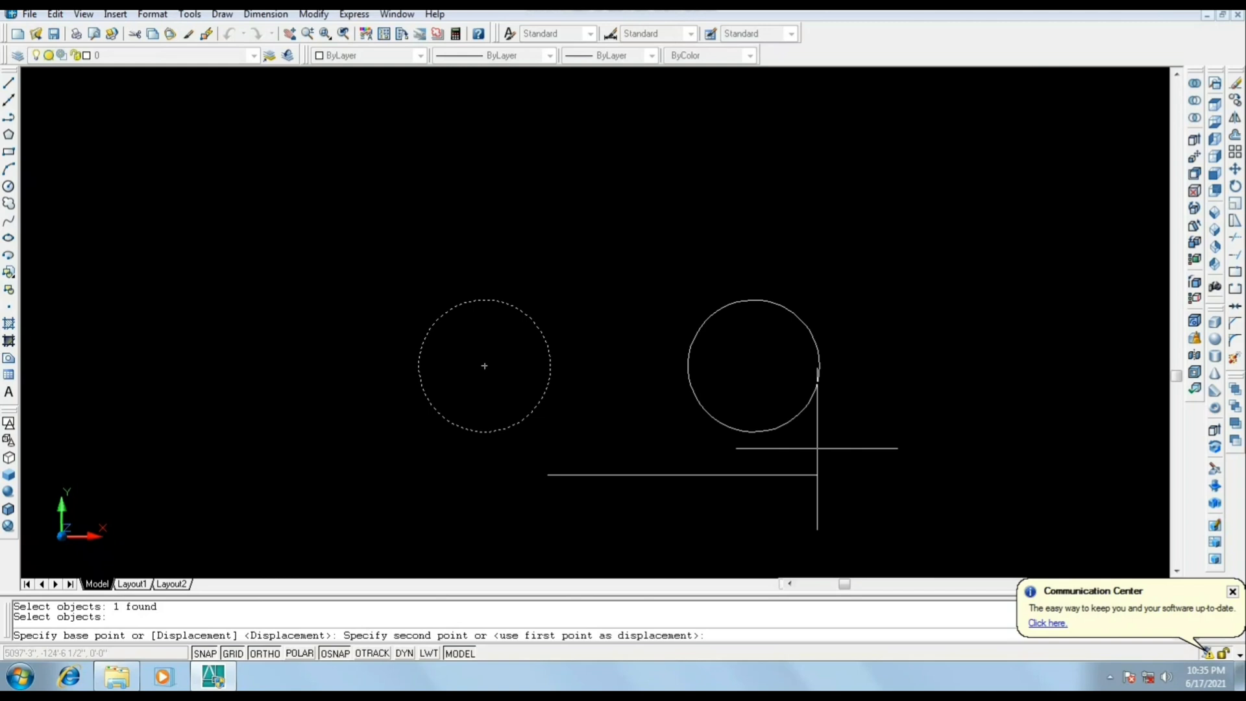
pyautogui.click(817, 448)
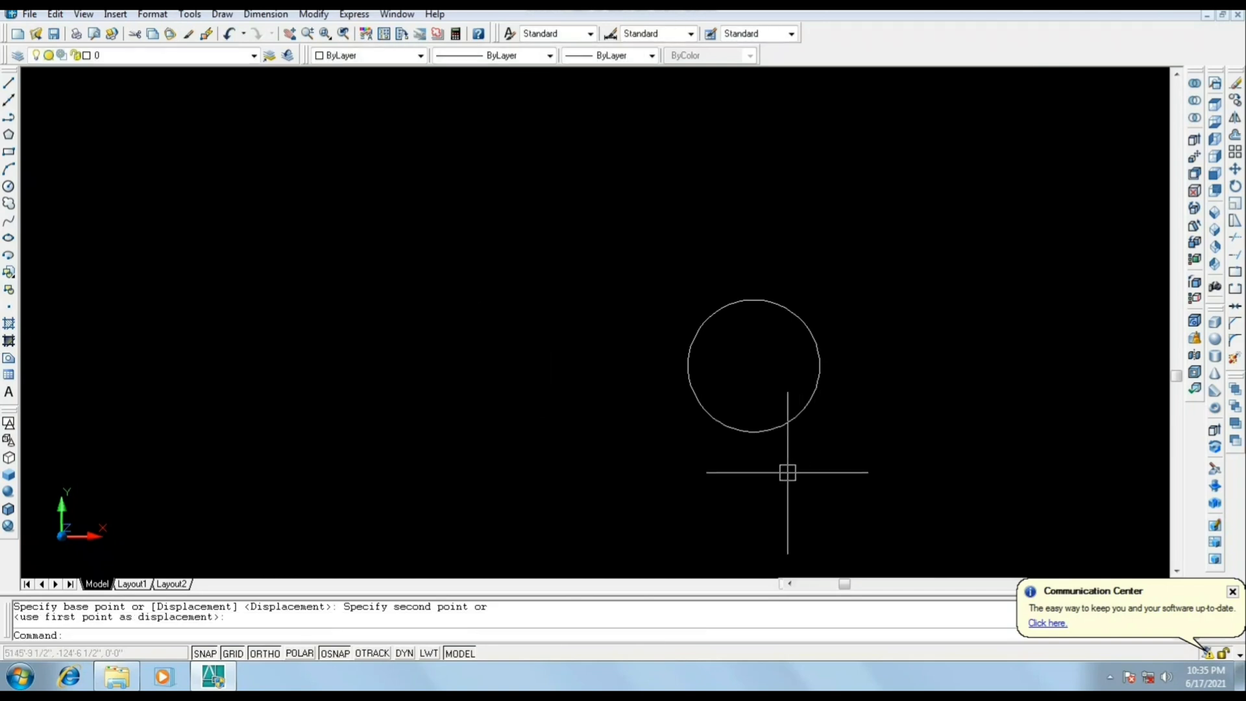
# Move the circle horizontally about 62'-3" to the left.
pyautogui.write('c')
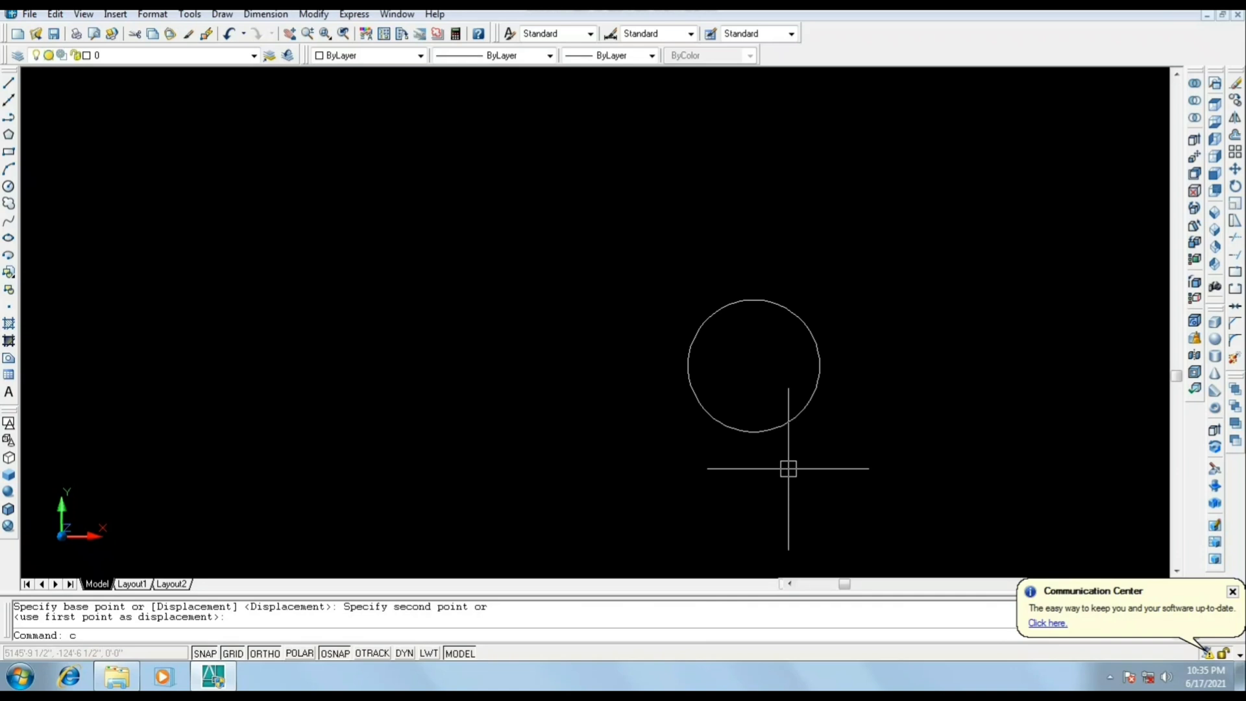
pyautogui.press('Escape')
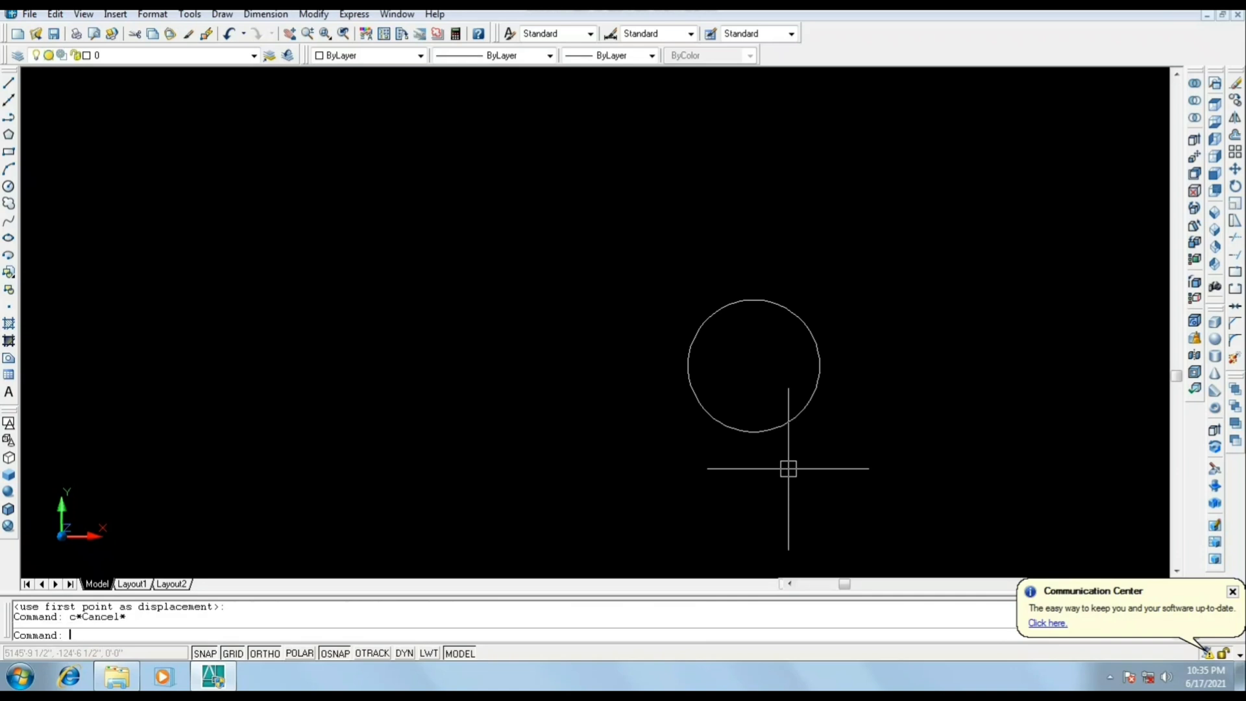
pyautogui.write('m')
pyautogui.press('Return')
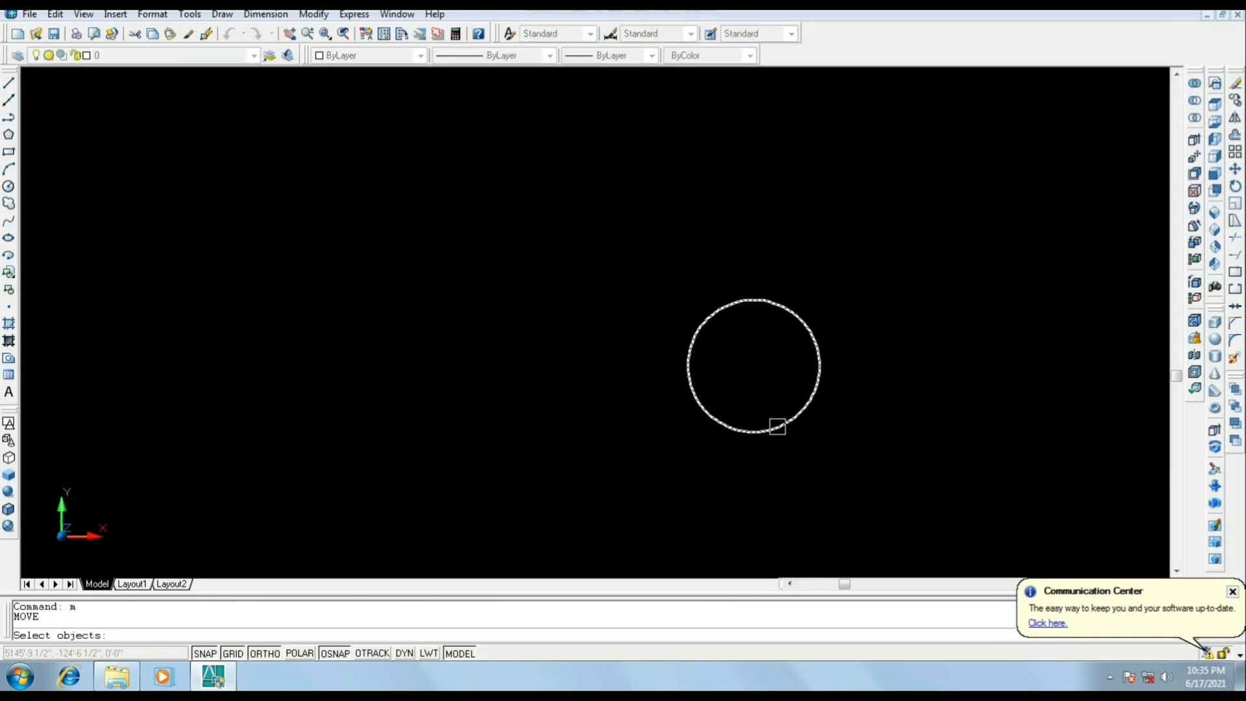
pyautogui.click(778, 426)
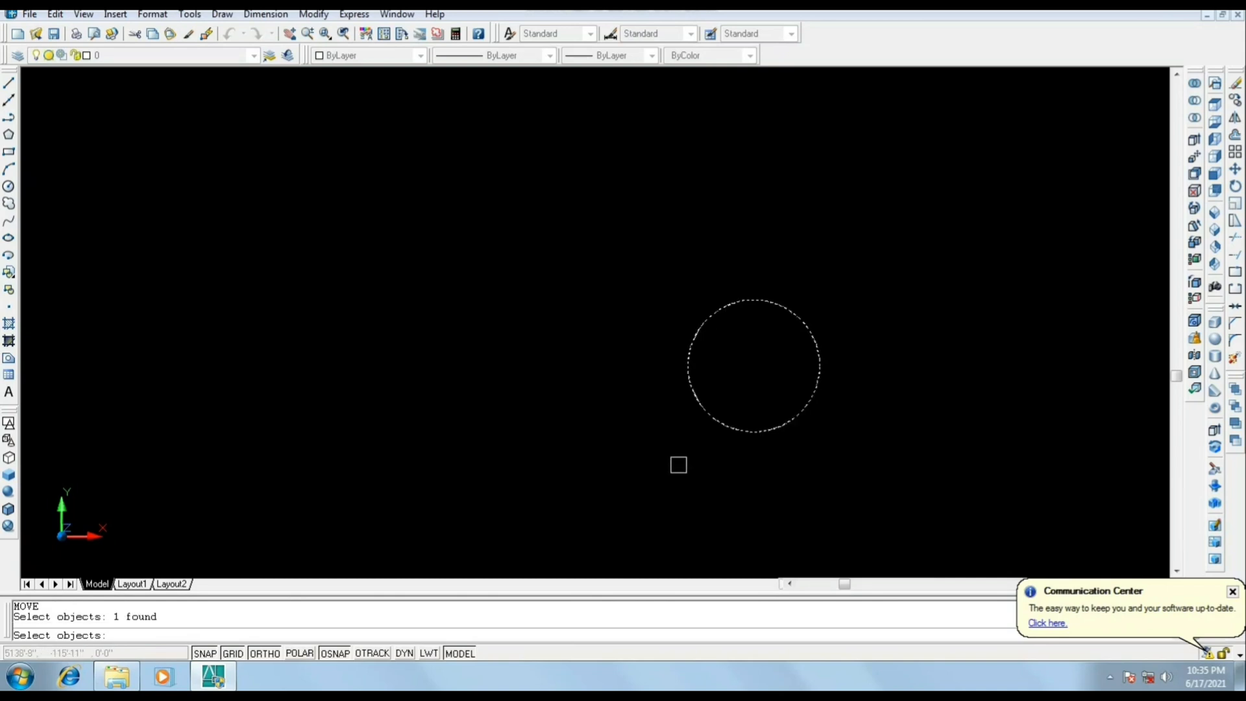
pyautogui.press('Return')
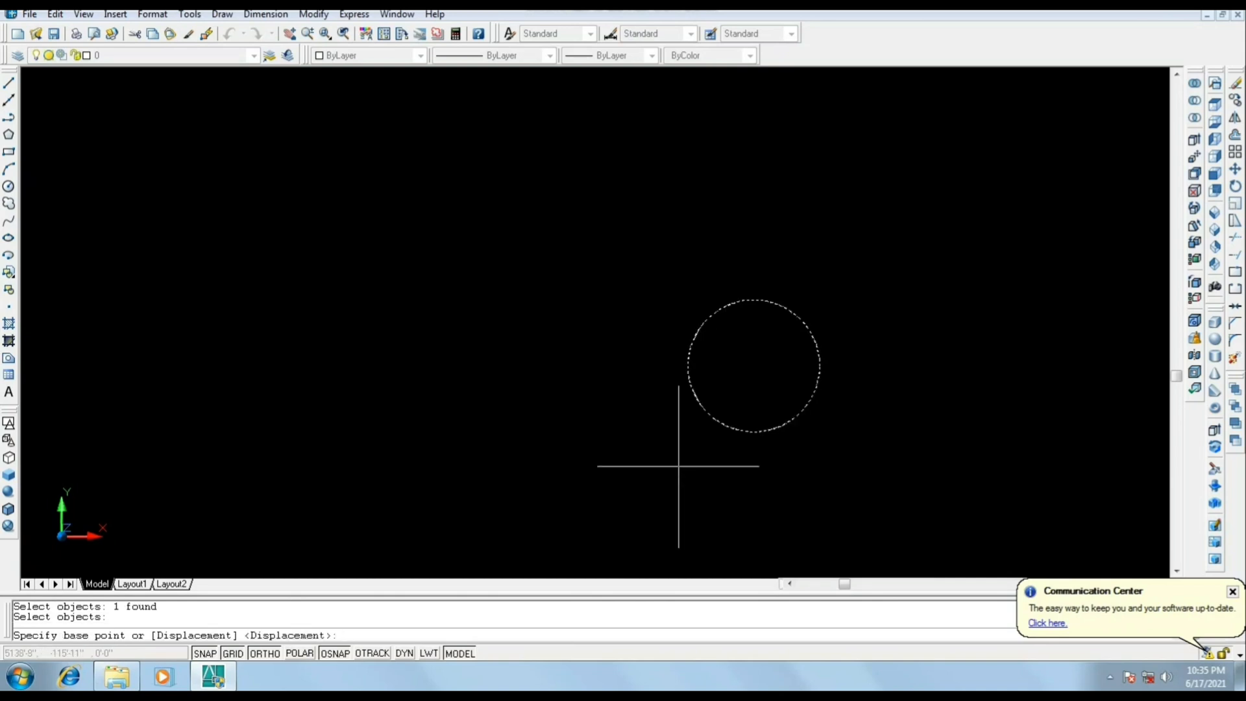
pyautogui.click(679, 466)
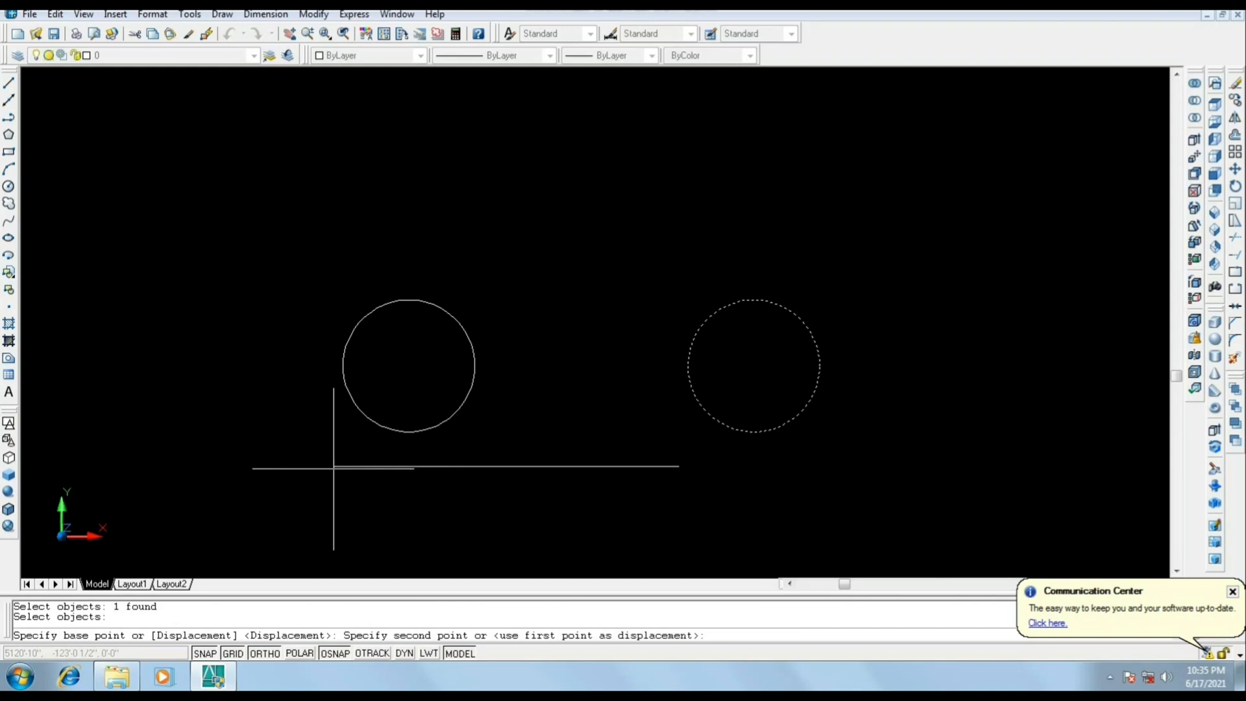
pyautogui.click(334, 468)
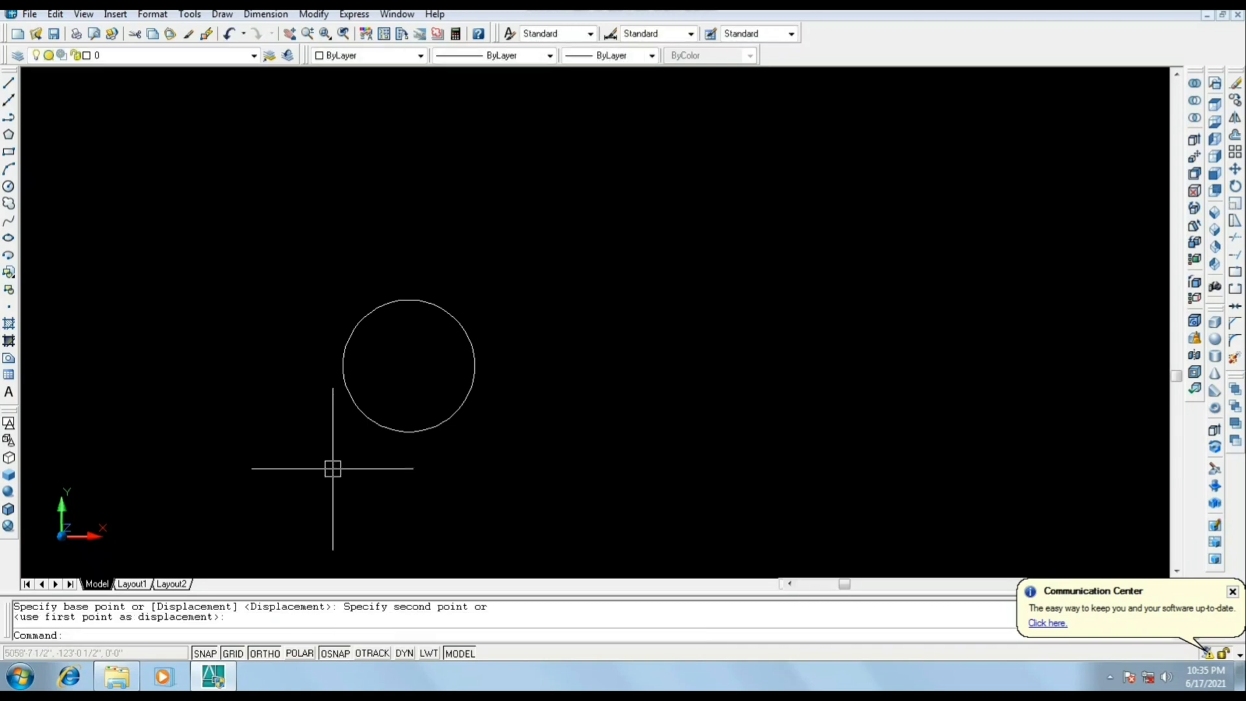
# Erase the moved circle from the drawing.
pyautogui.click(409, 431)
pyautogui.press('Delete')
pyautogui.moveTo(474, 483); pyautogui.dragTo(502, 446, button='middle')
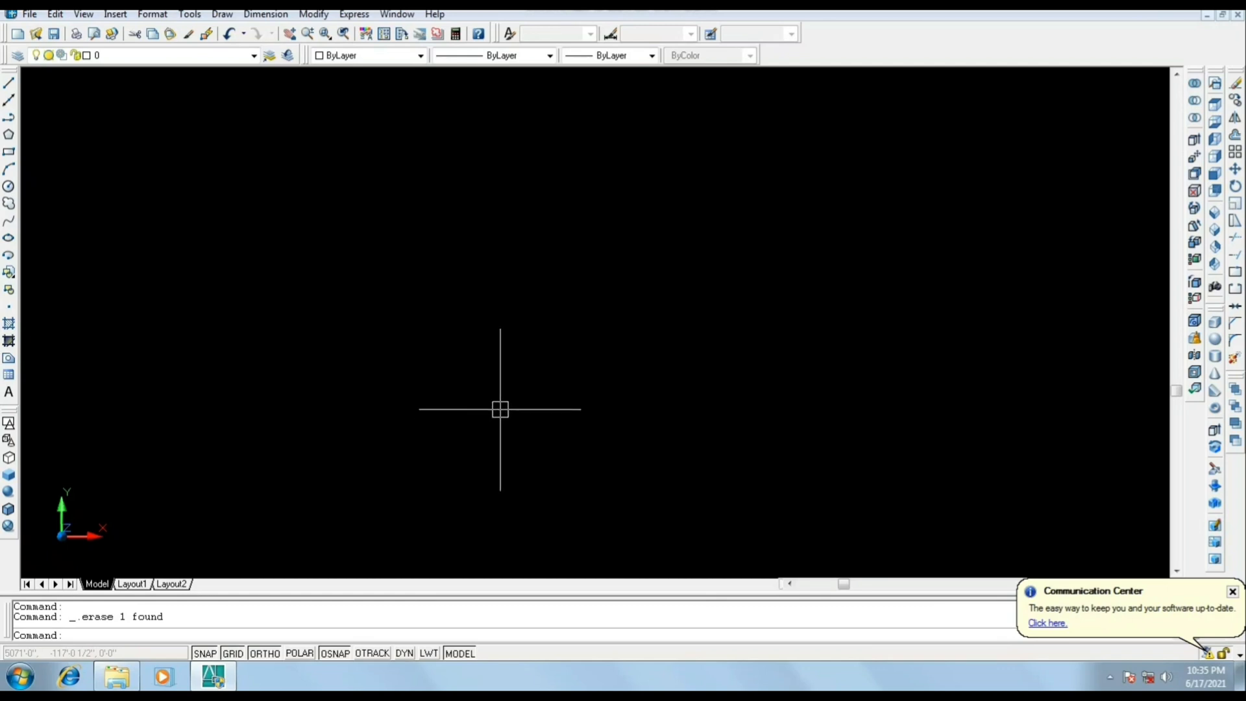
# Draw a rectangle about 81' wide and 38' high from two opposite corners in the empty drawing.
pyautogui.write('rec')
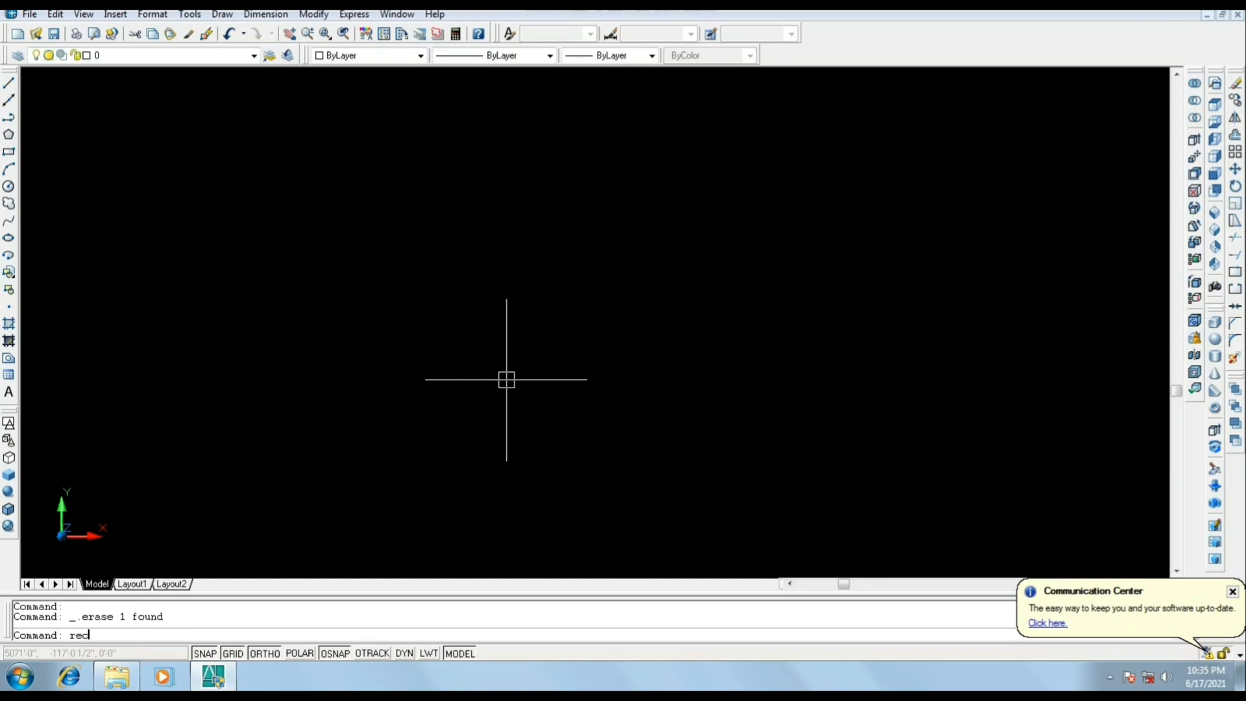
pyautogui.press('Return')
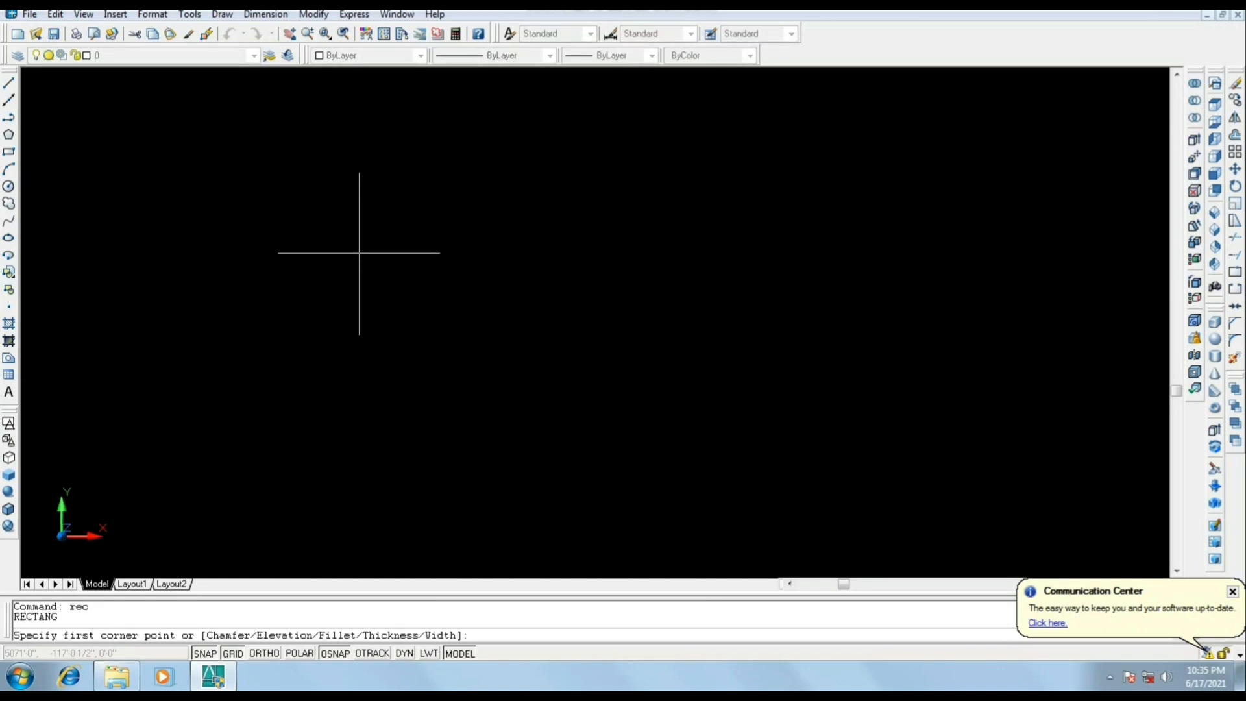
pyautogui.click(359, 254)
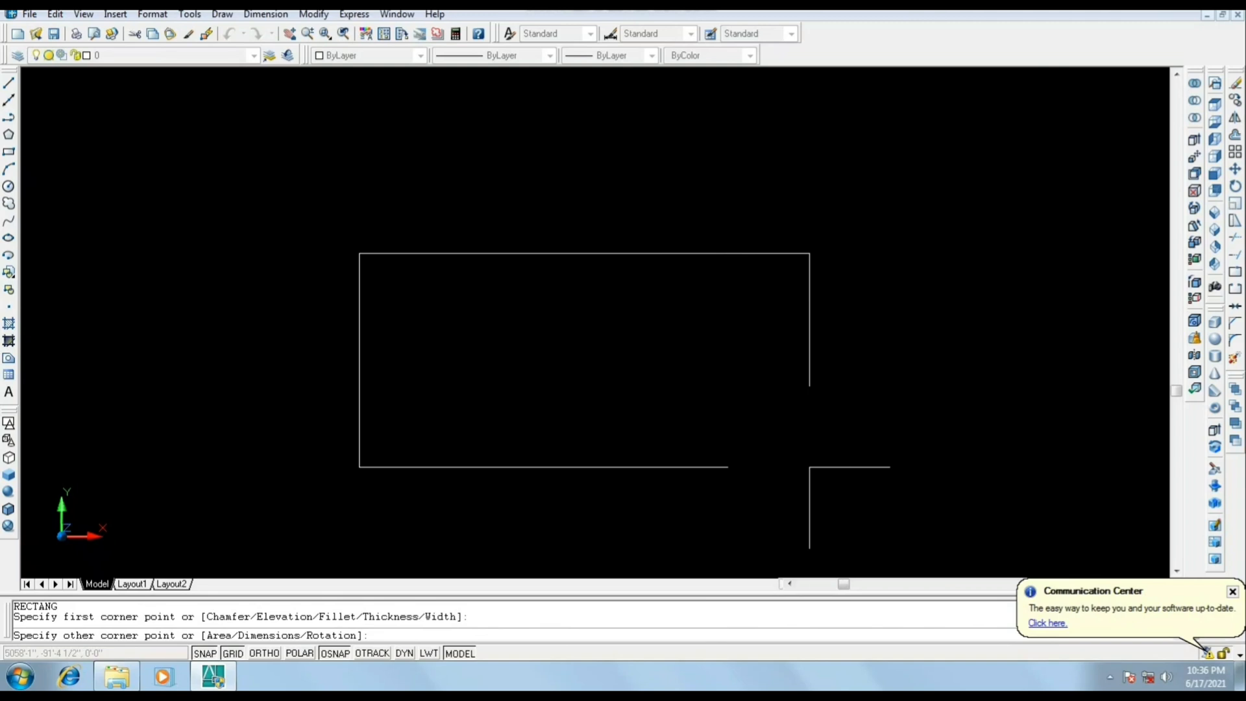
pyautogui.click(809, 467)
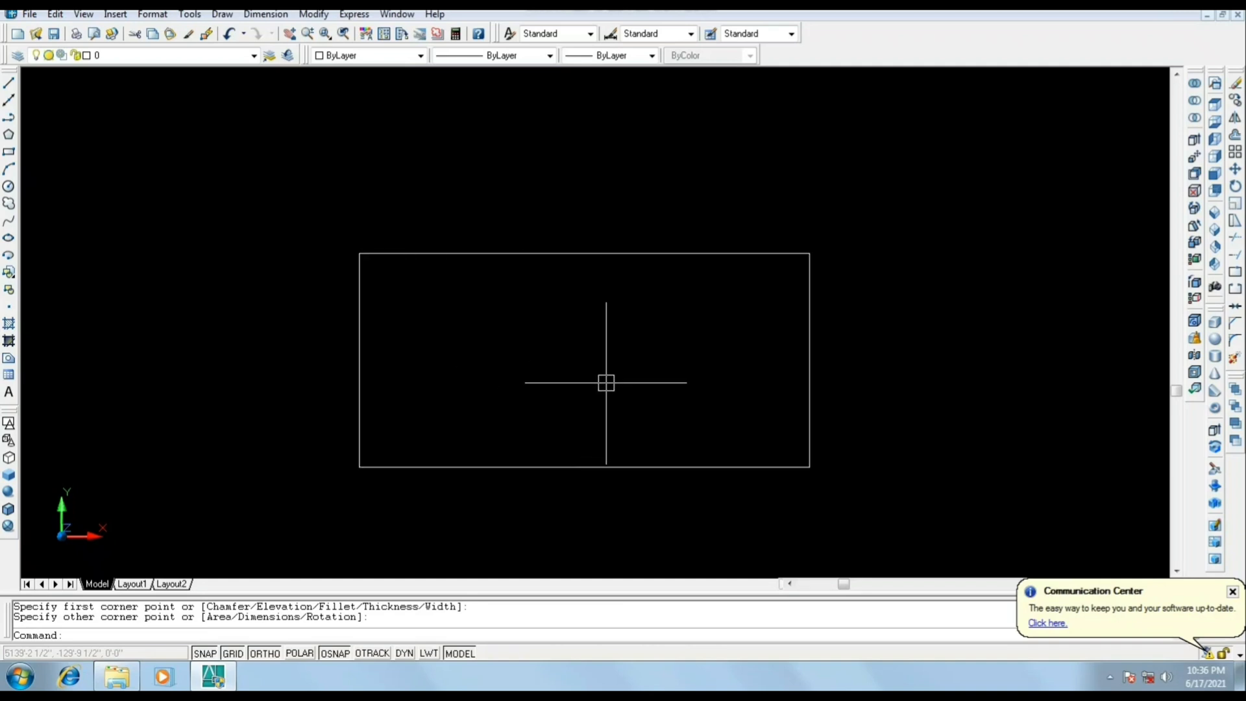
# Erase the rectangle from the drawing.
pyautogui.moveTo(607, 381); pyautogui.dragTo(578, 330, button='middle')
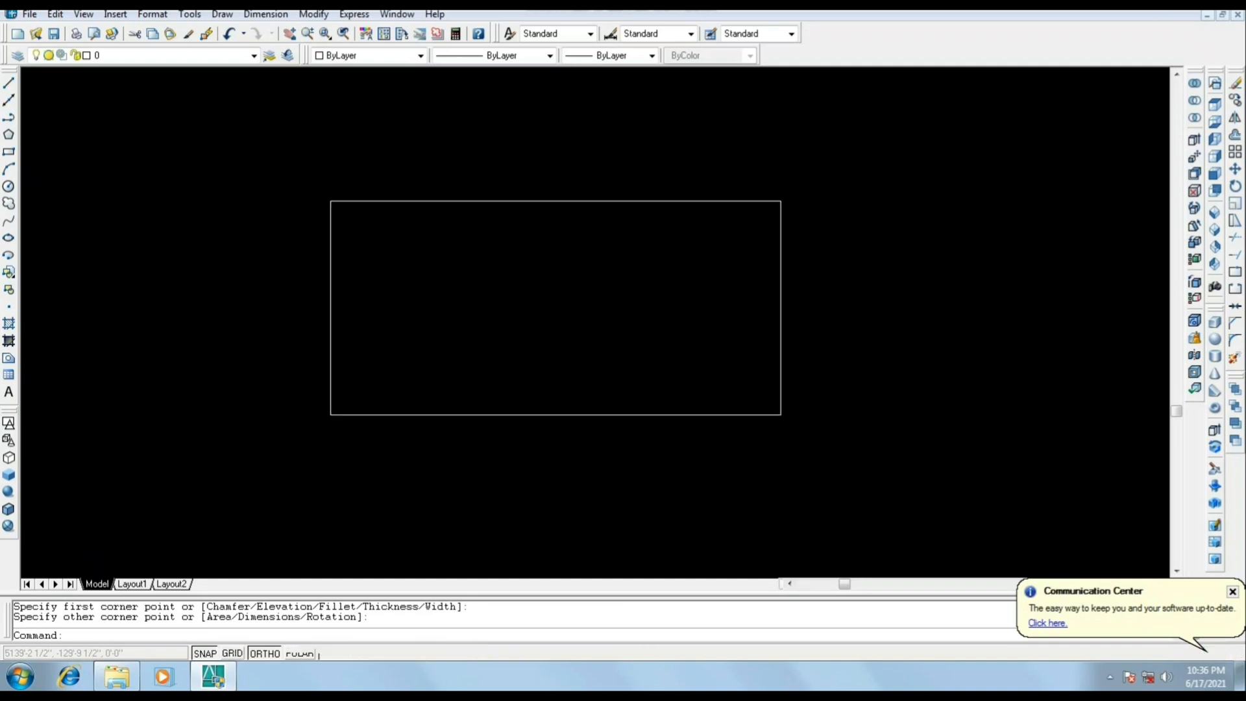
pyautogui.click(596, 416)
pyautogui.press('Delete')
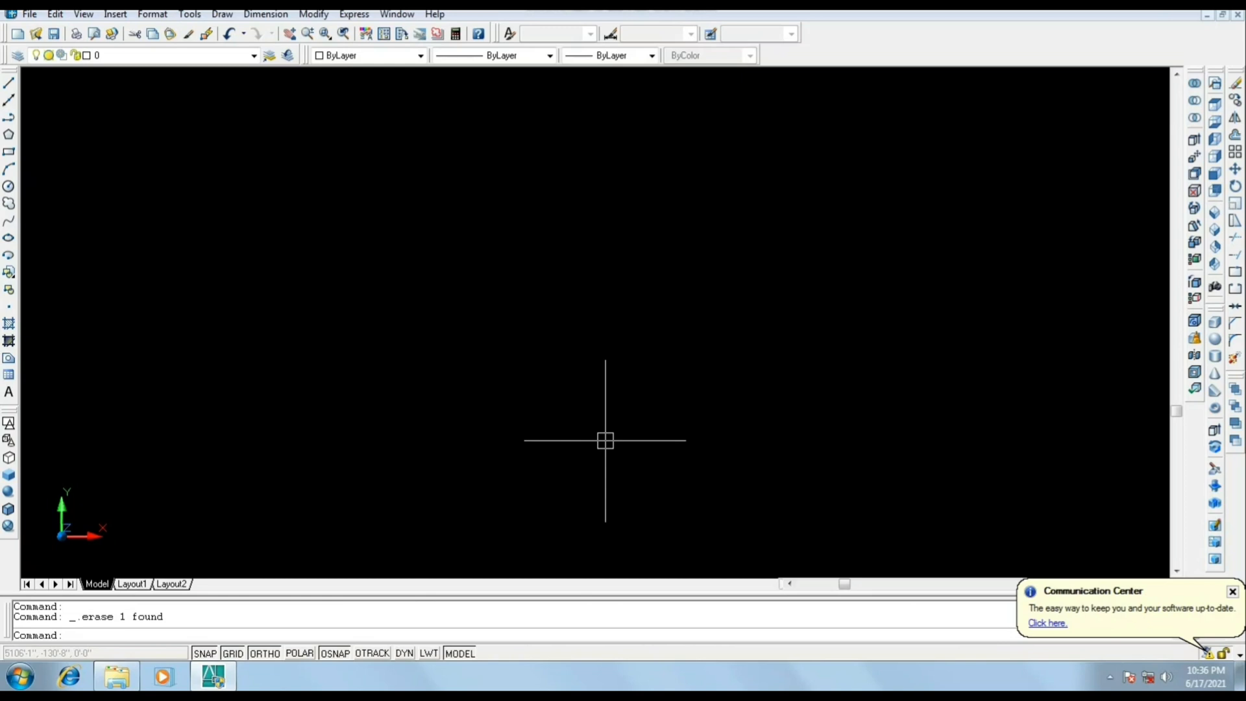
# Draw a circle with a radius of about 24'-4 1/2" in the empty drawing area.
pyautogui.write('c')
pyautogui.press('Return')
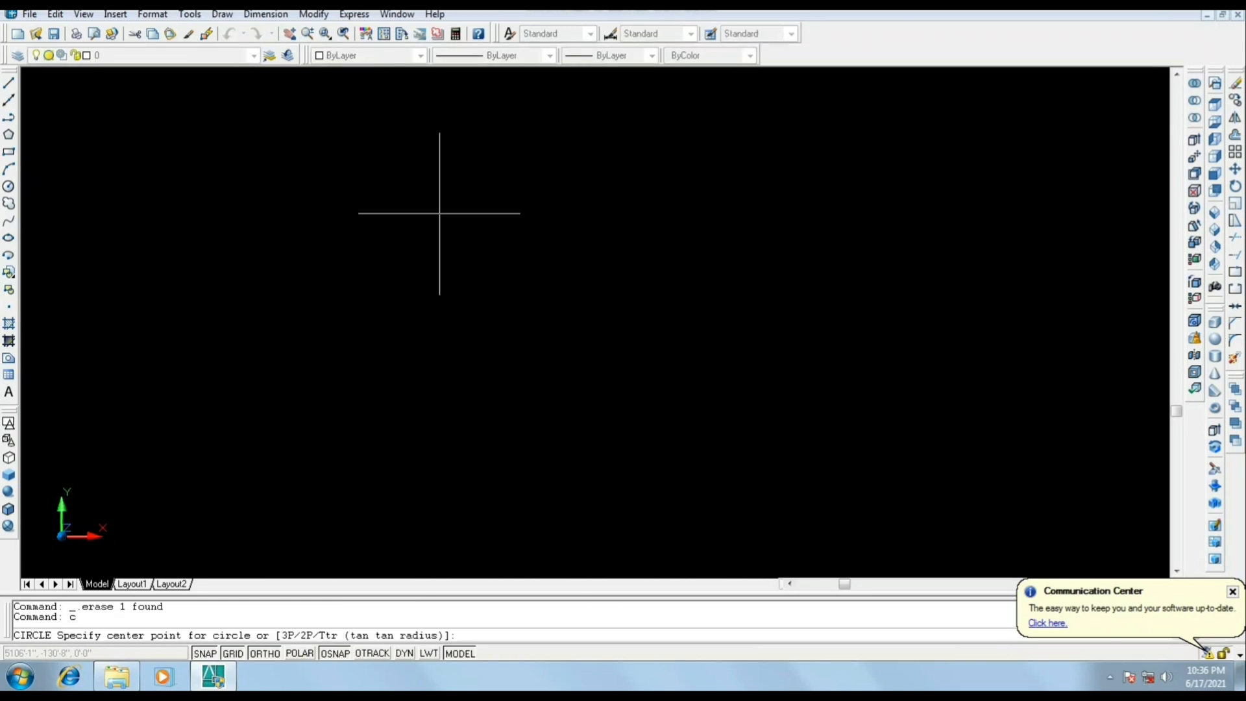
pyautogui.click(504, 295)
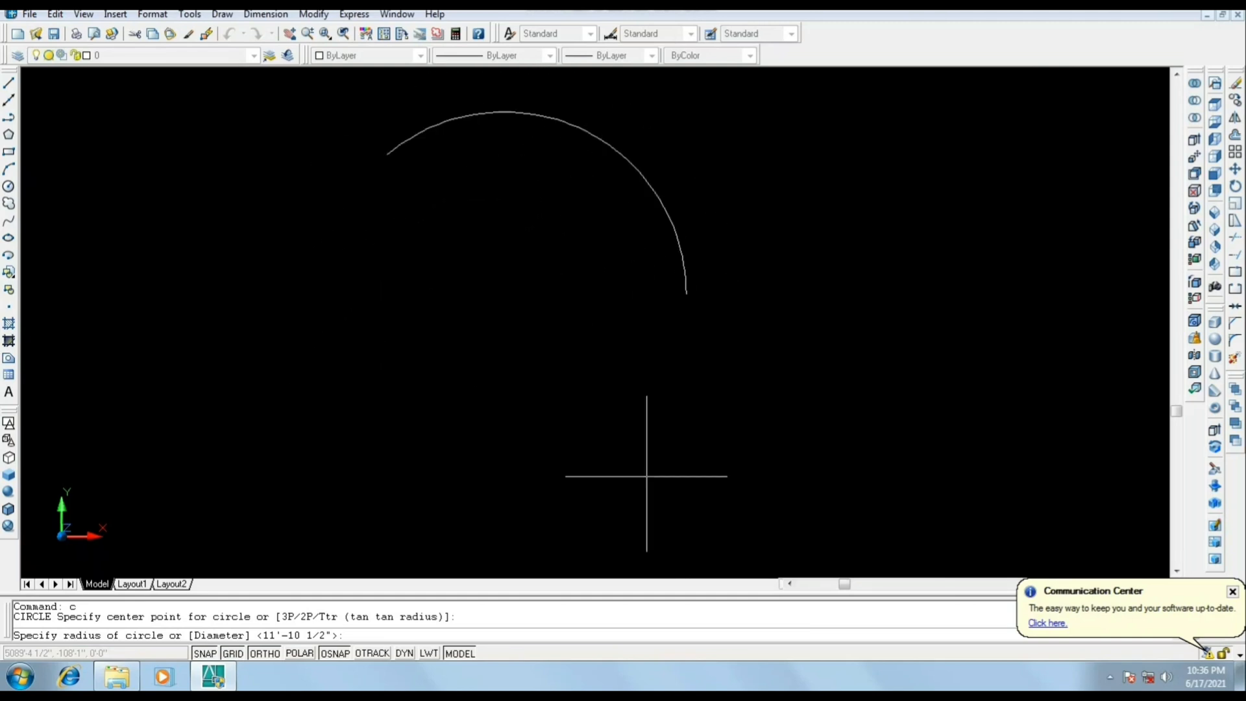
pyautogui.click(584, 429)
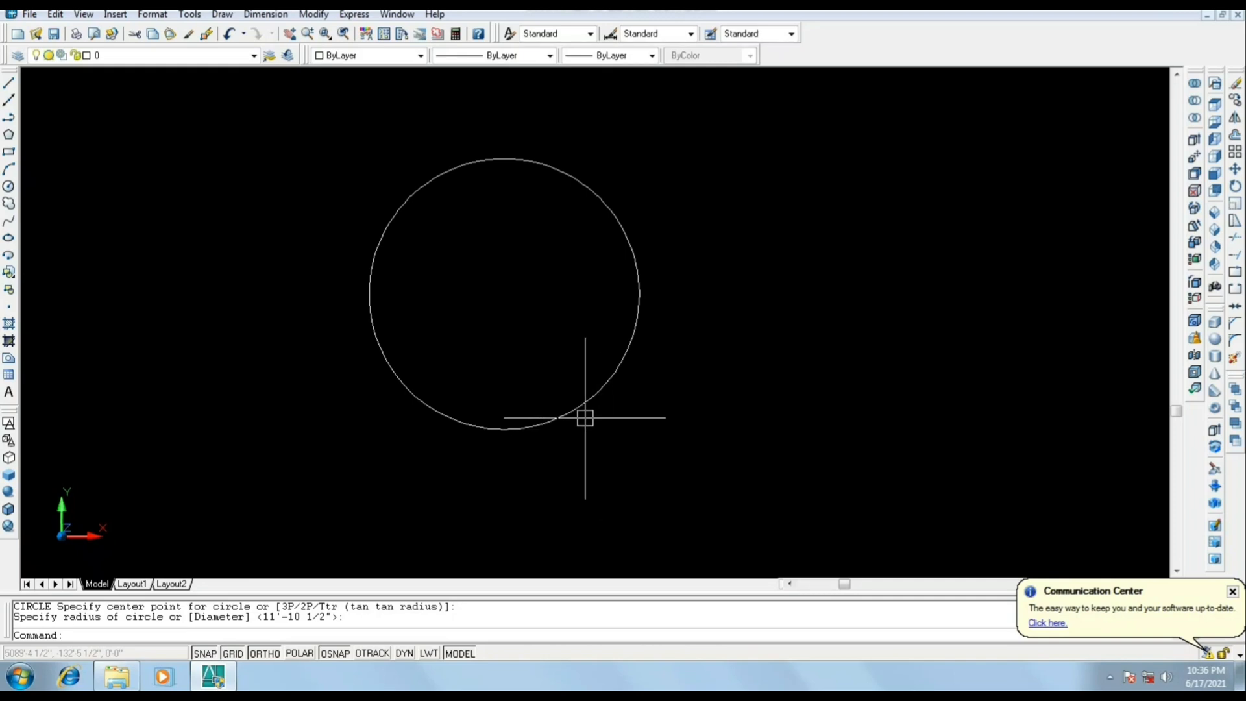
# Erase the large circle, leaving no command active.
pyautogui.click(582, 405)
pyautogui.press('Delete')
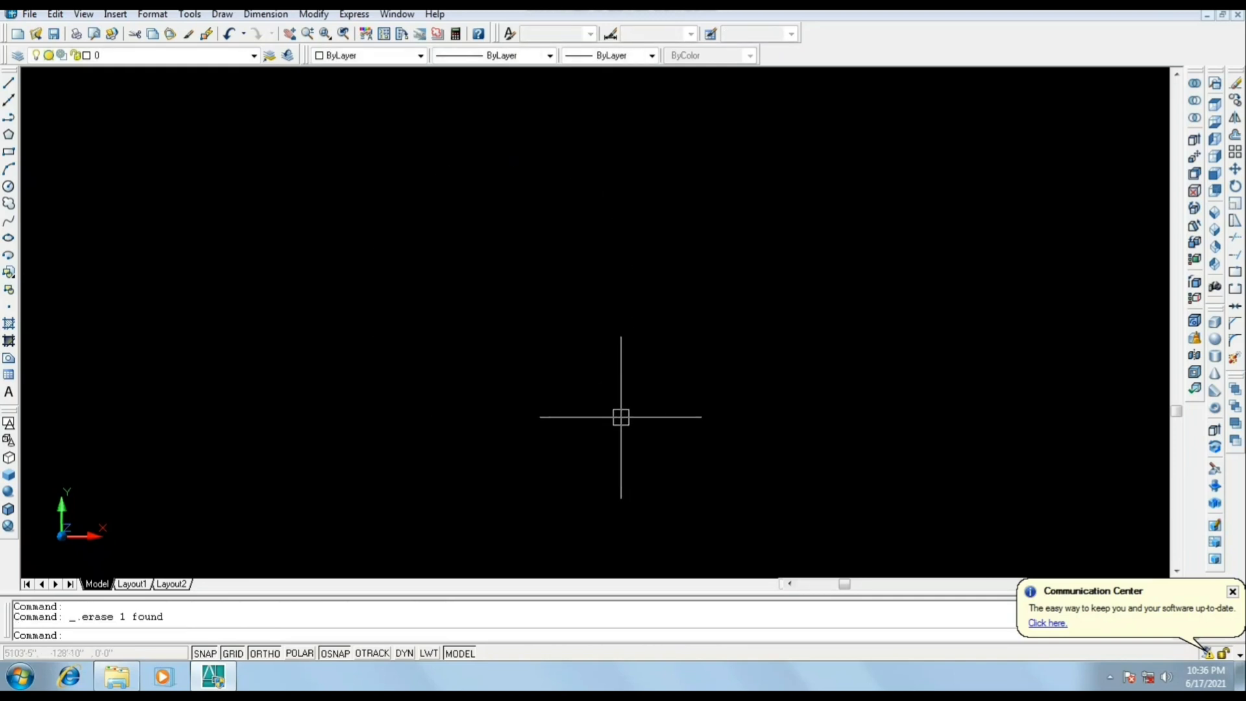
pyautogui.write('c')
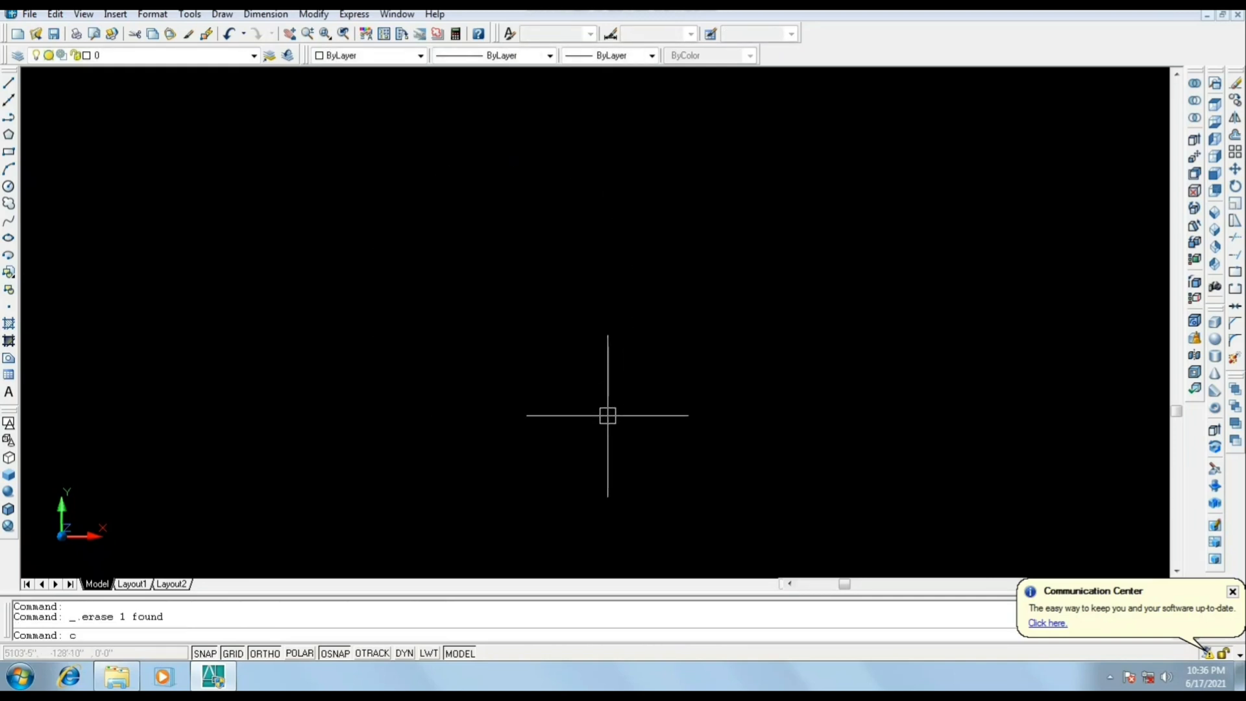
pyautogui.press('Escape')
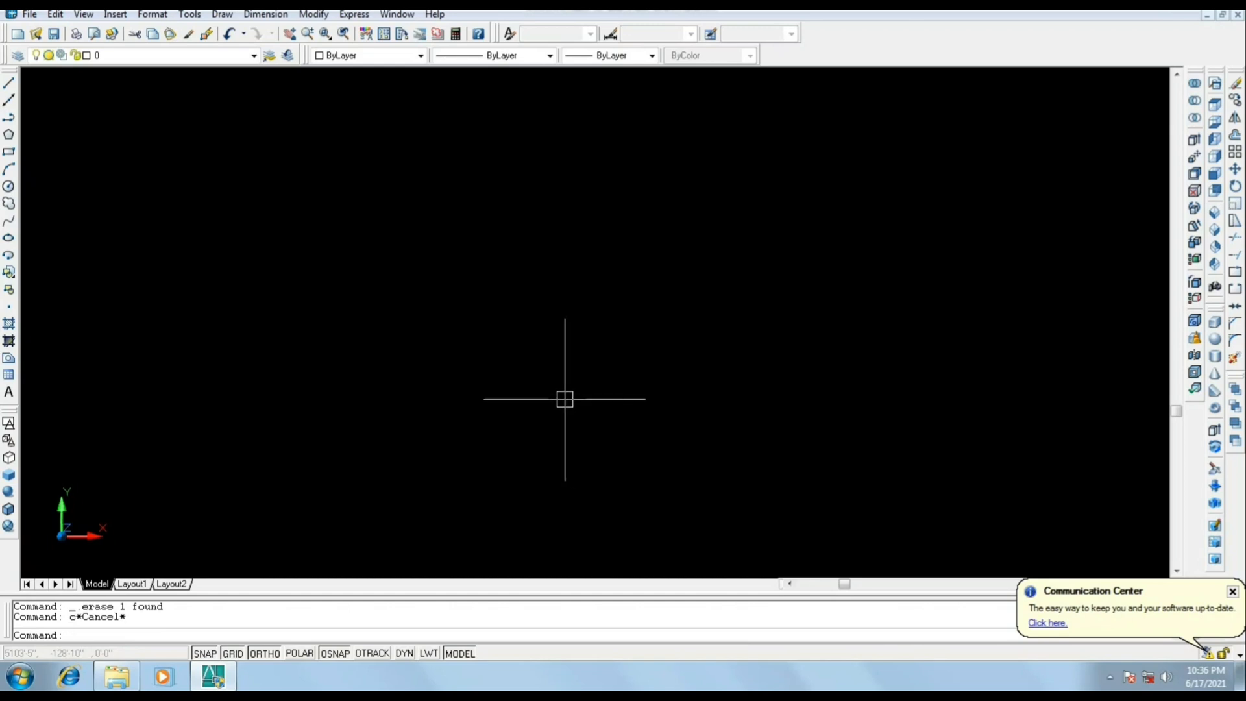
# Draw a single horizontal line across the middle of the drawing area.
pyautogui.write('l')
pyautogui.press('Return')
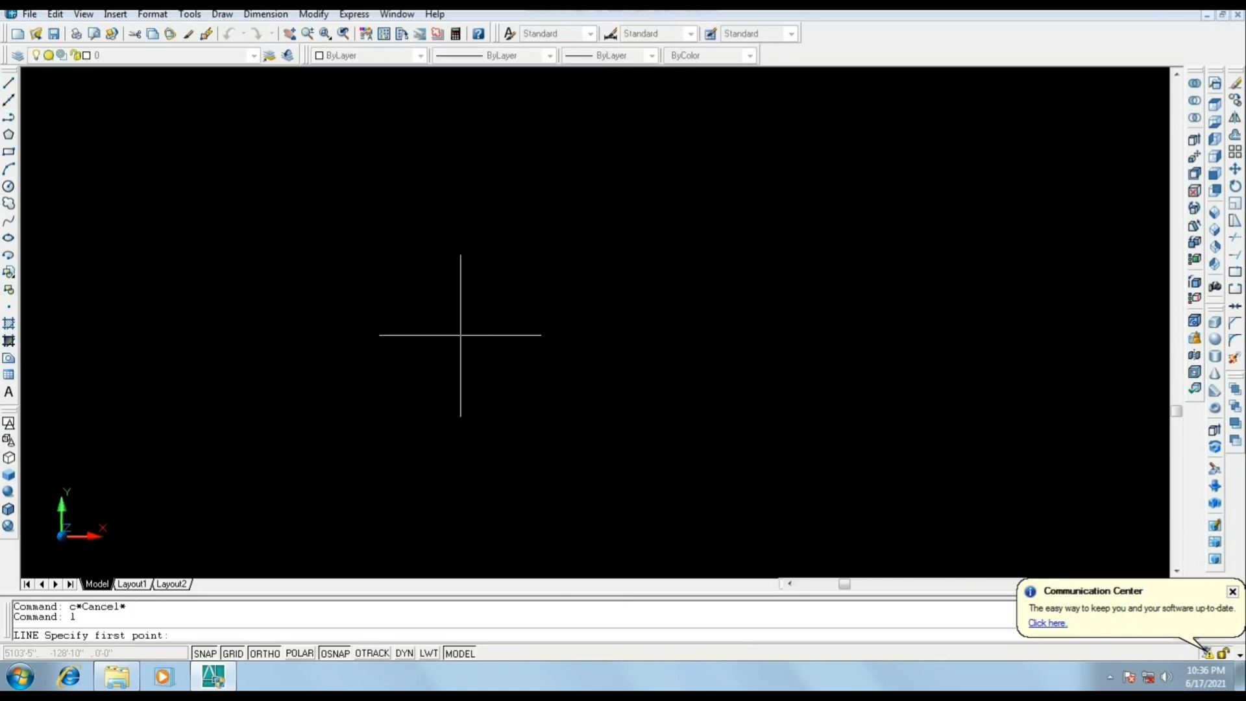
pyautogui.click(460, 335)
pyautogui.click(792, 416)
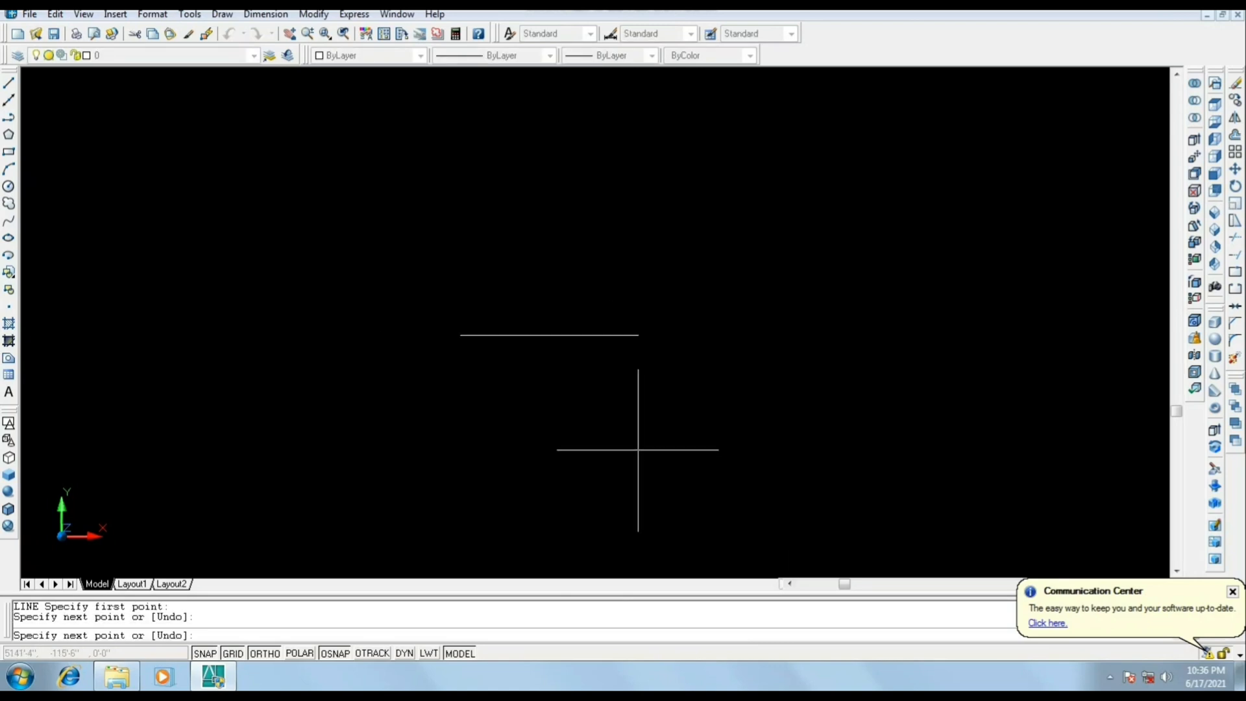
pyautogui.press('Return')
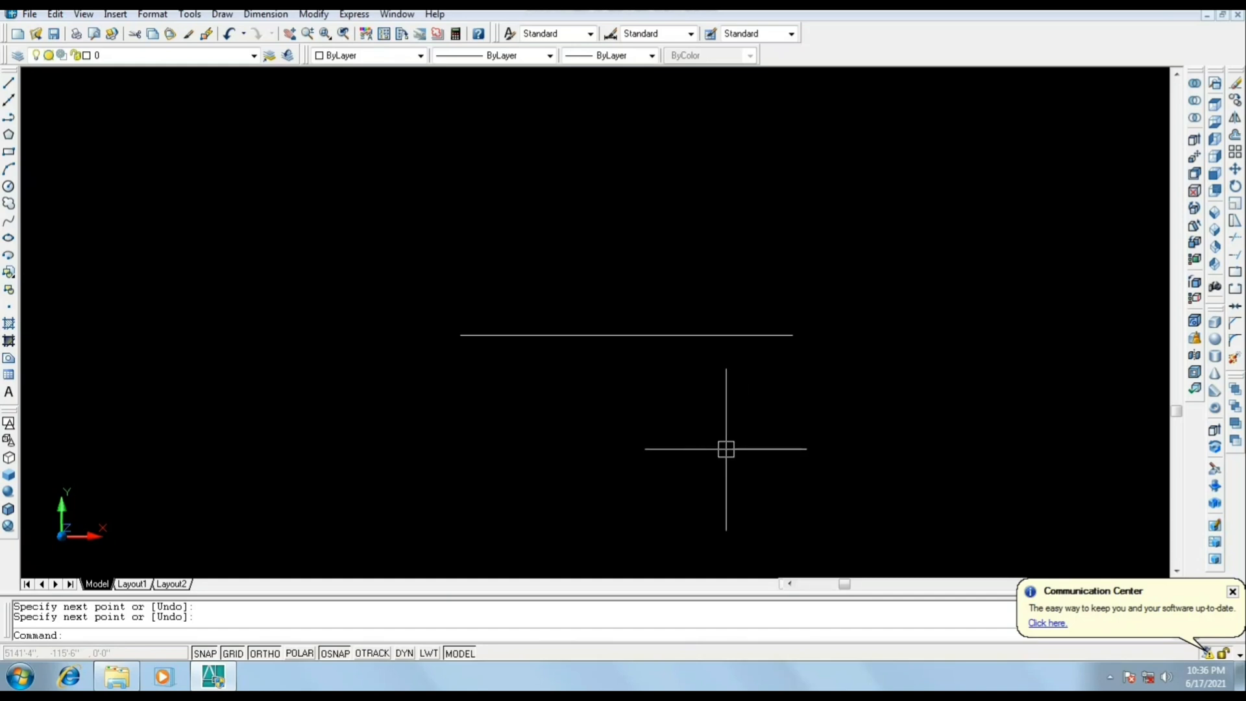
# Erase the horizontal line with the Erase command.
pyautogui.click(652, 335)
pyautogui.write('e')
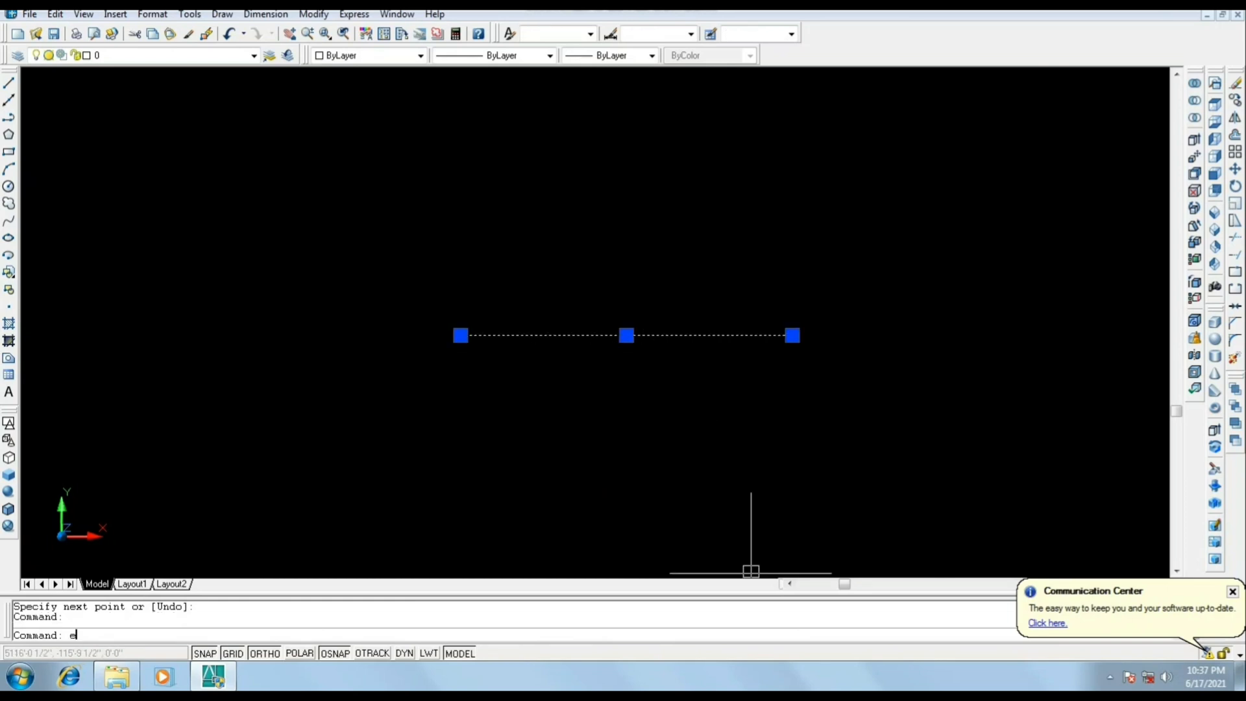
pyautogui.press('Return')
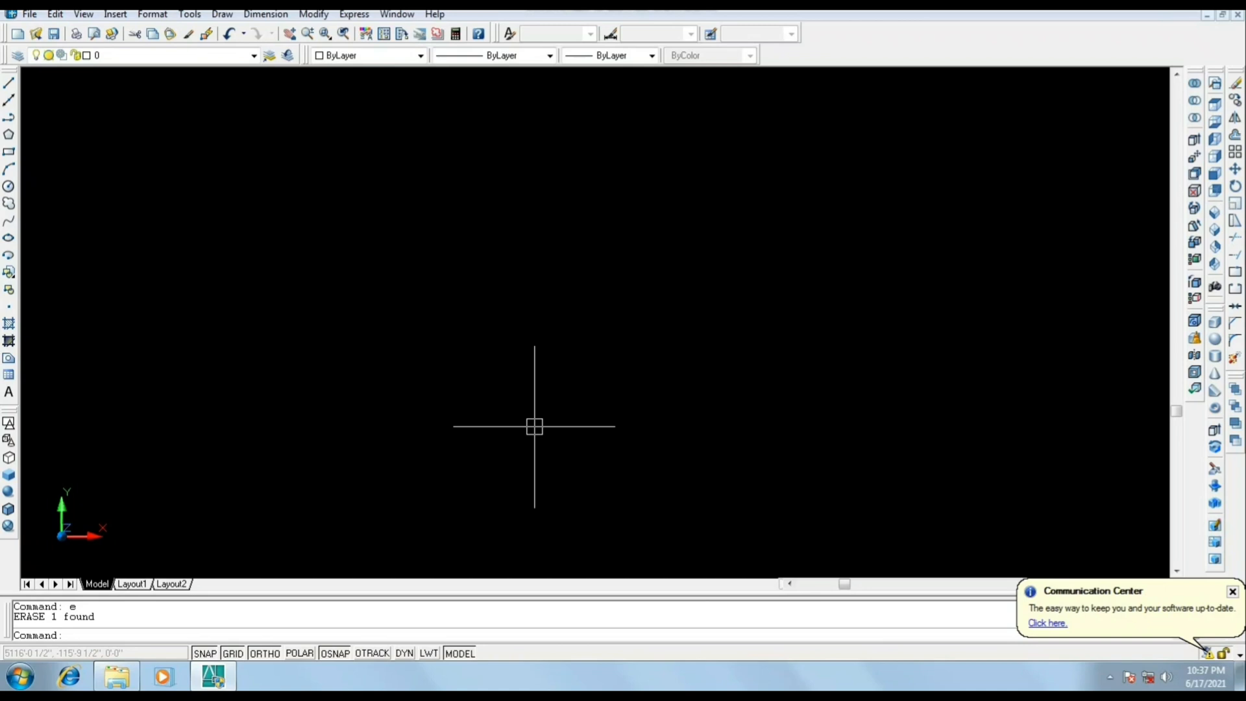
# Draw a new circle in the empty drawing area by picking its centre and radius, leaving the Circle command closed.
pyautogui.write('c')
pyautogui.press('Return')
pyautogui.click(500, 326)
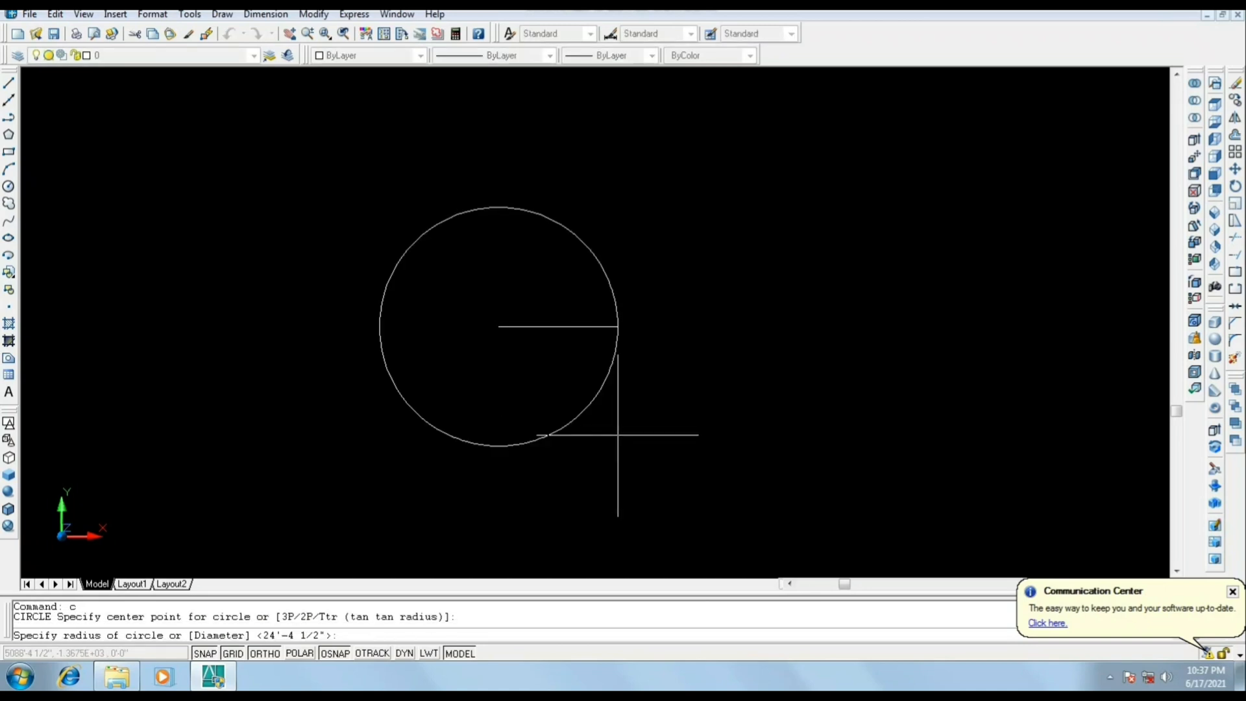
pyautogui.click(617, 431)
pyautogui.press('Return')
pyautogui.press('Escape')
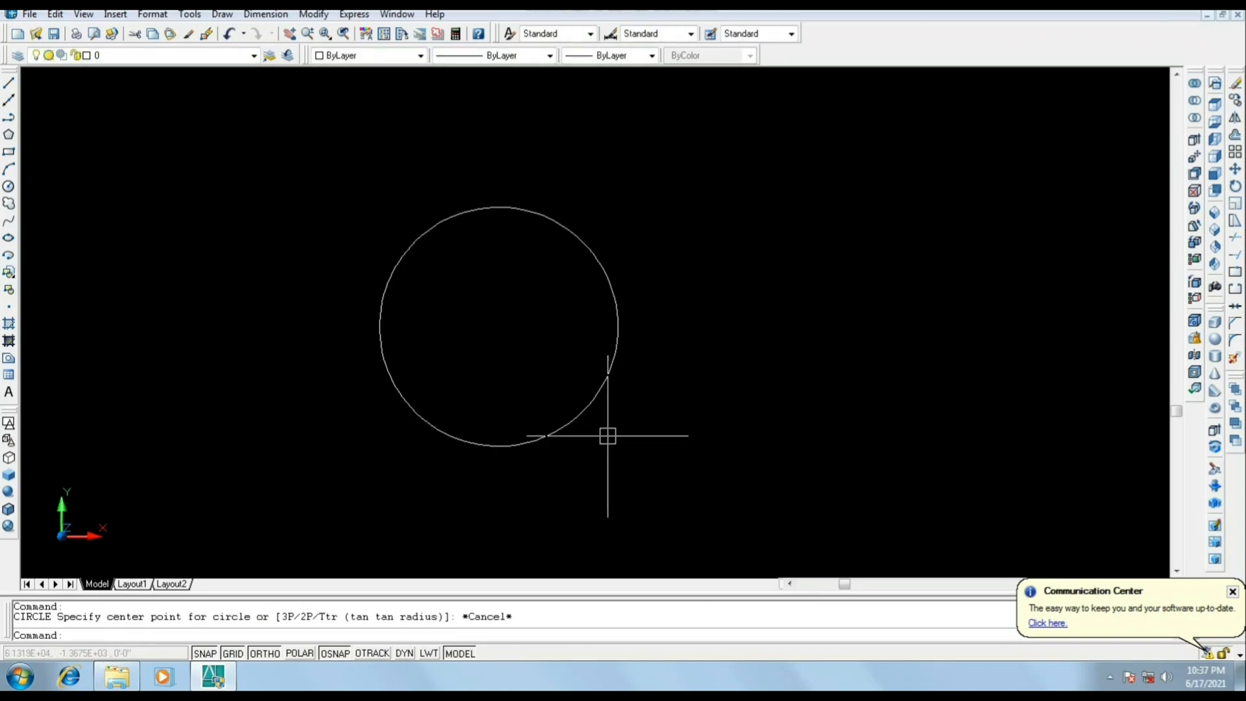
# Erase the circle with the Erase command, leaving the drawing area empty.
pyautogui.click(590, 414)
pyautogui.write('e')
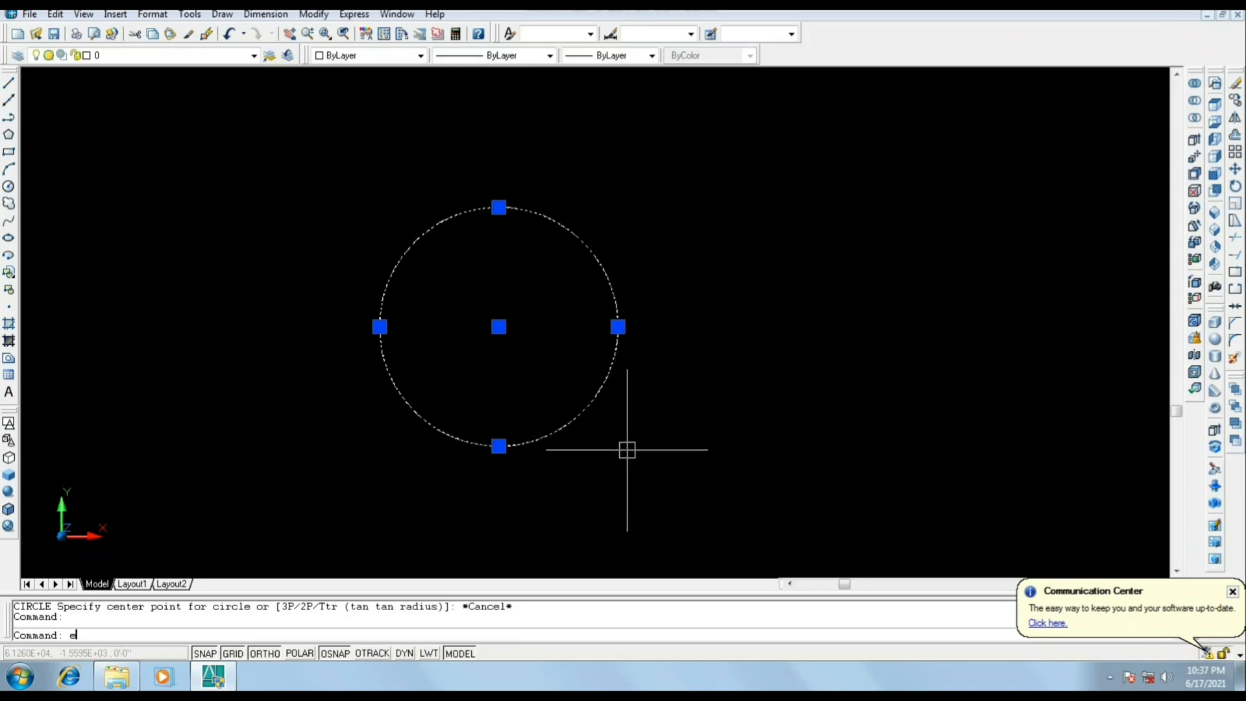
pyautogui.press('Return')
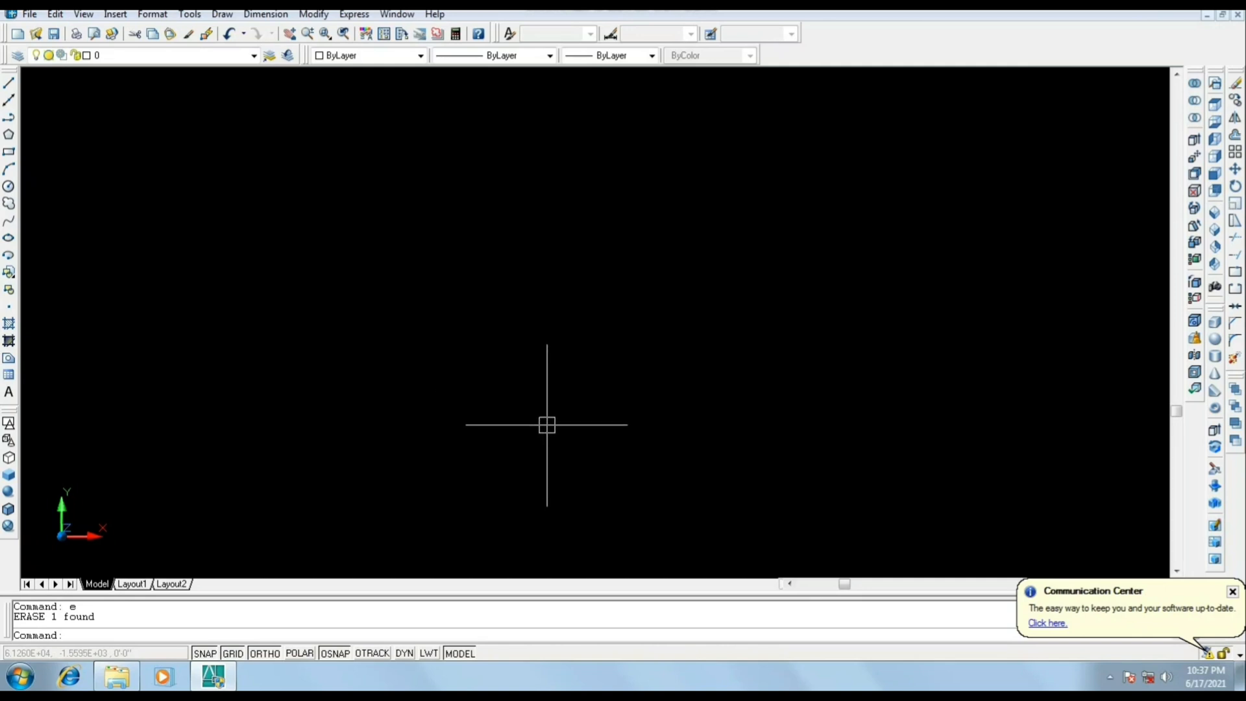
# Draw a tall, narrow rectangle near the middle of the empty drawing area by picking two opposite corners.
pyautogui.write('rec')
pyautogui.press('Return')
pyautogui.click(455, 244)
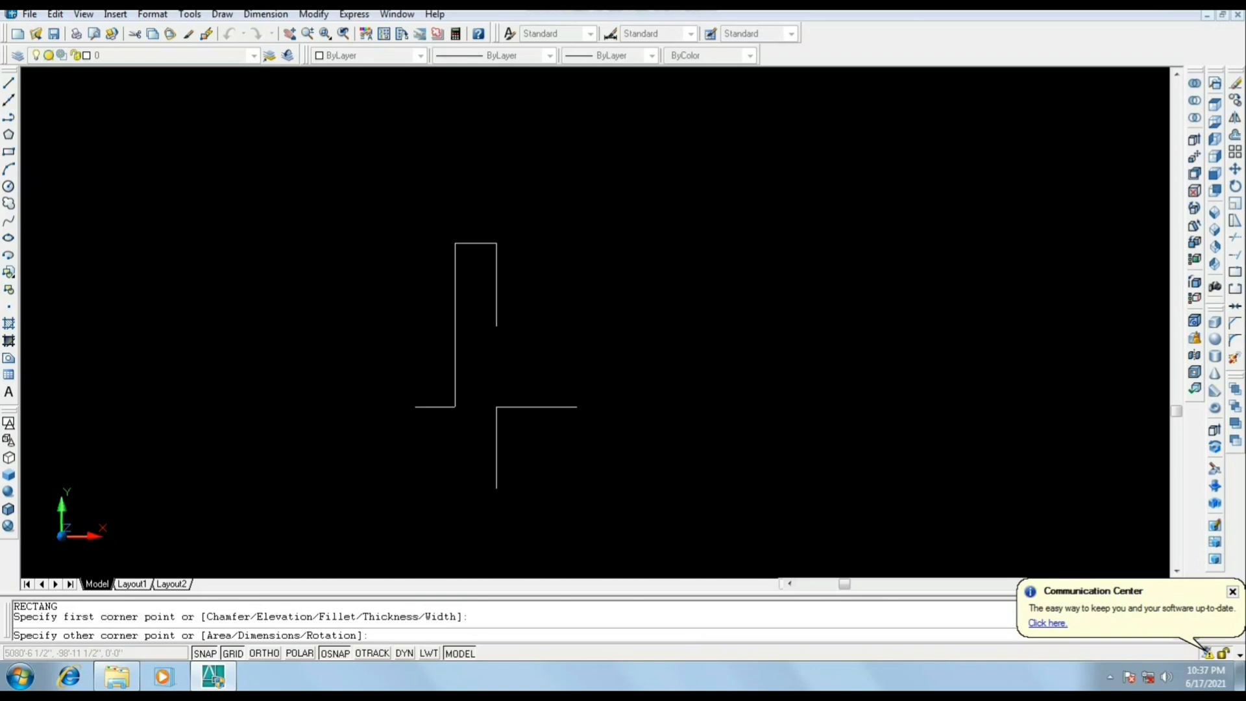
pyautogui.click(497, 407)
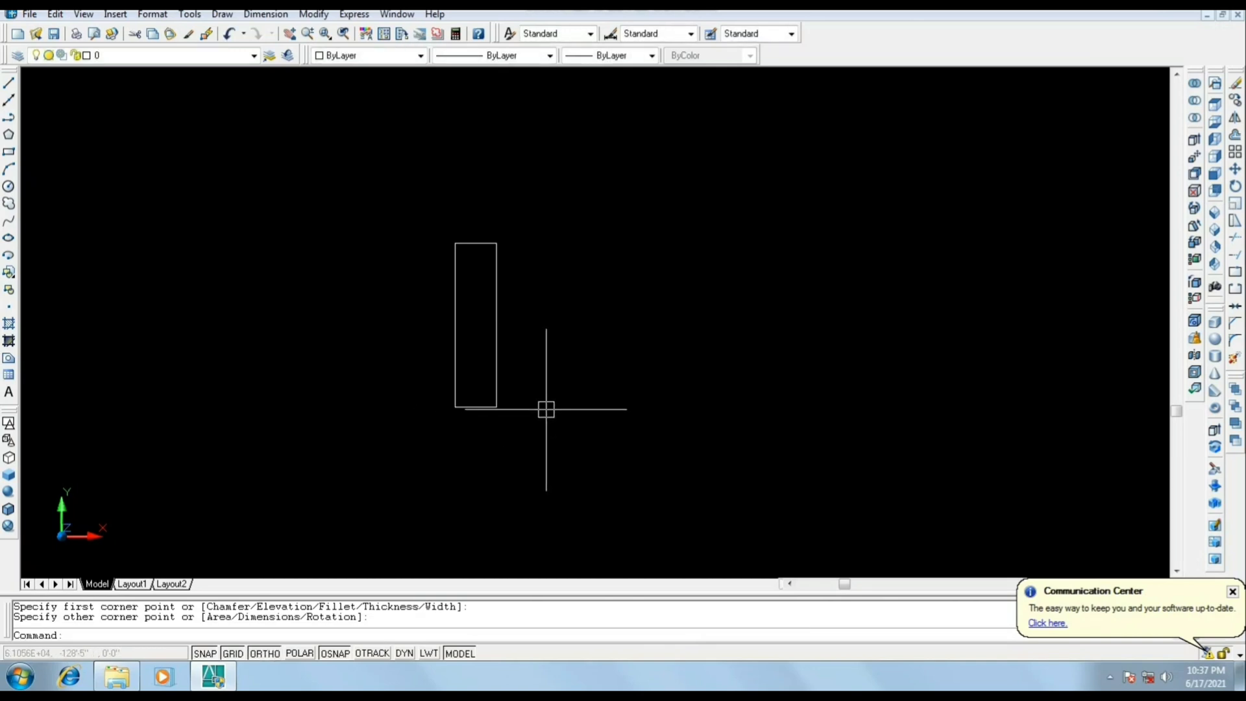
# Mirror the rectangle about its right vertical edge, keeping the source rectangle.
pyautogui.write('mi')
pyautogui.press('Return')
pyautogui.scroll(1, 483, 405)
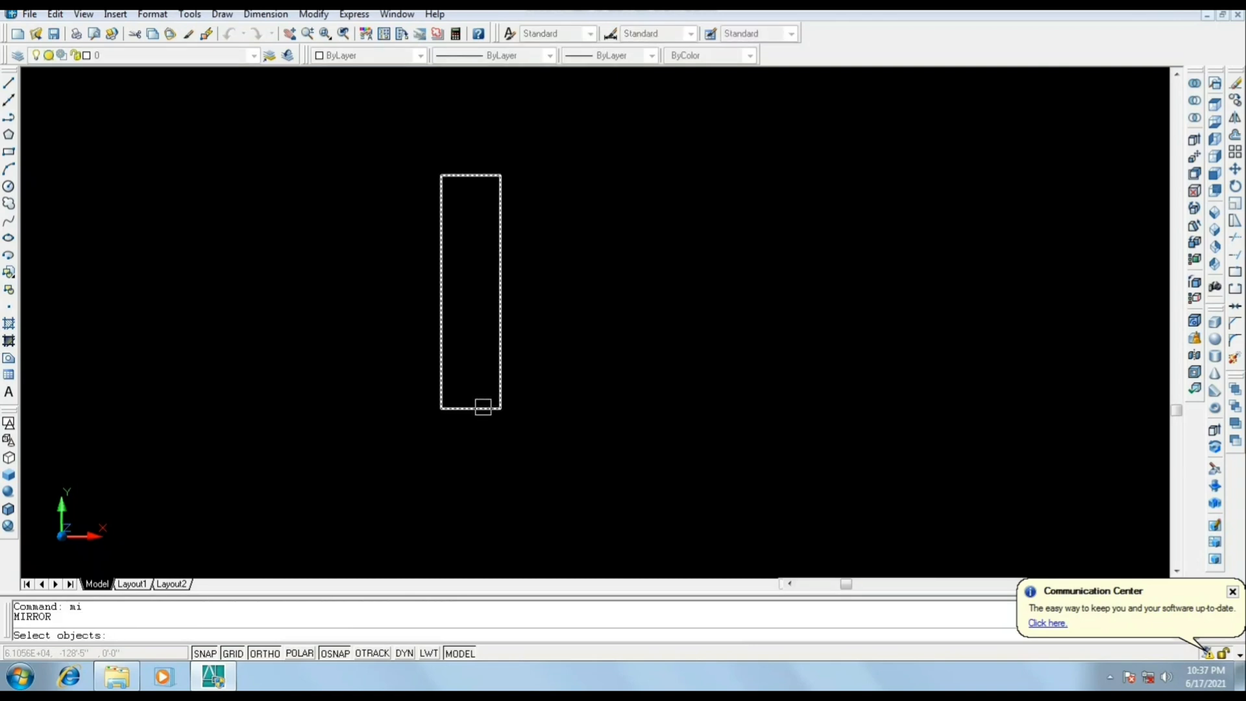
pyautogui.click(483, 407)
pyautogui.press('Return')
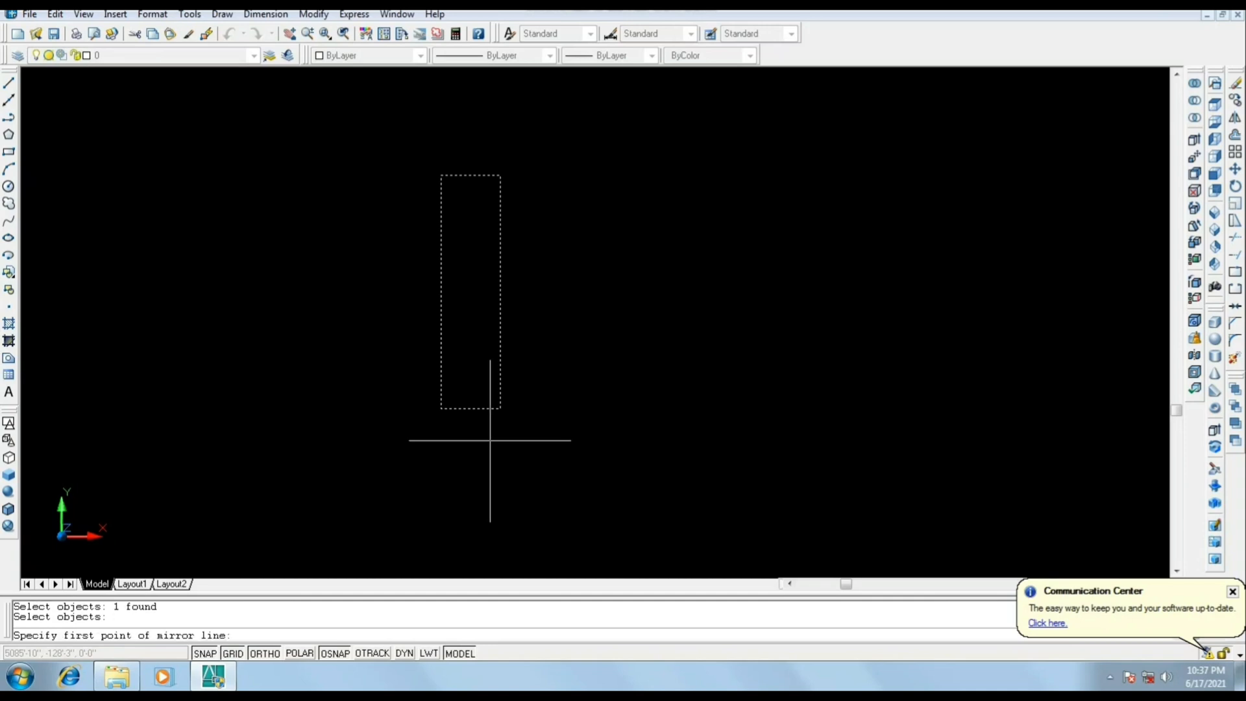
pyautogui.click(499, 408)
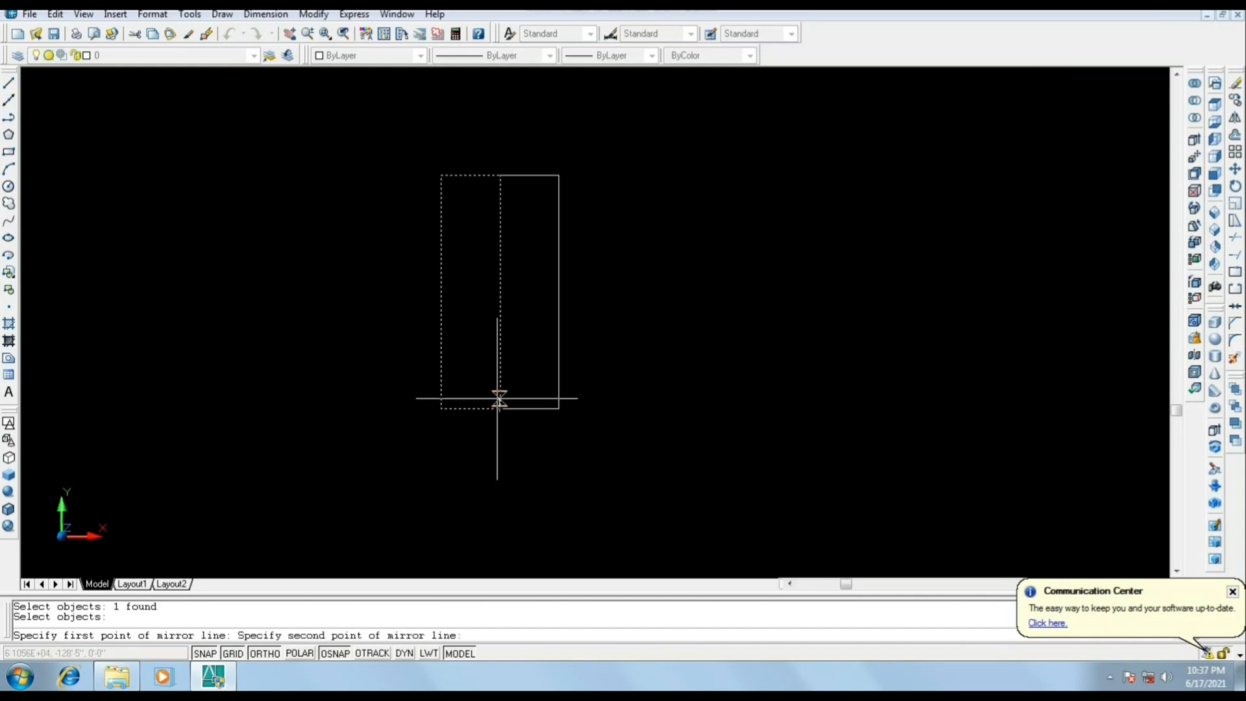
pyautogui.click(509, 121)
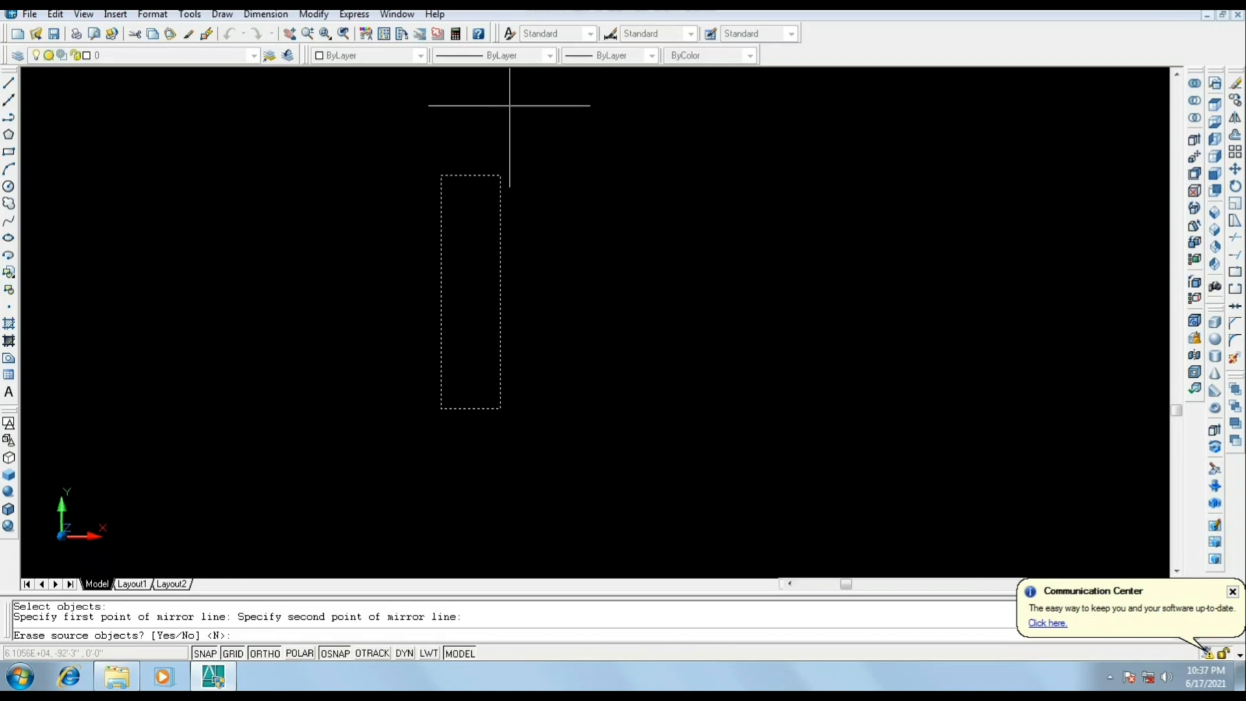
pyautogui.press('Return')
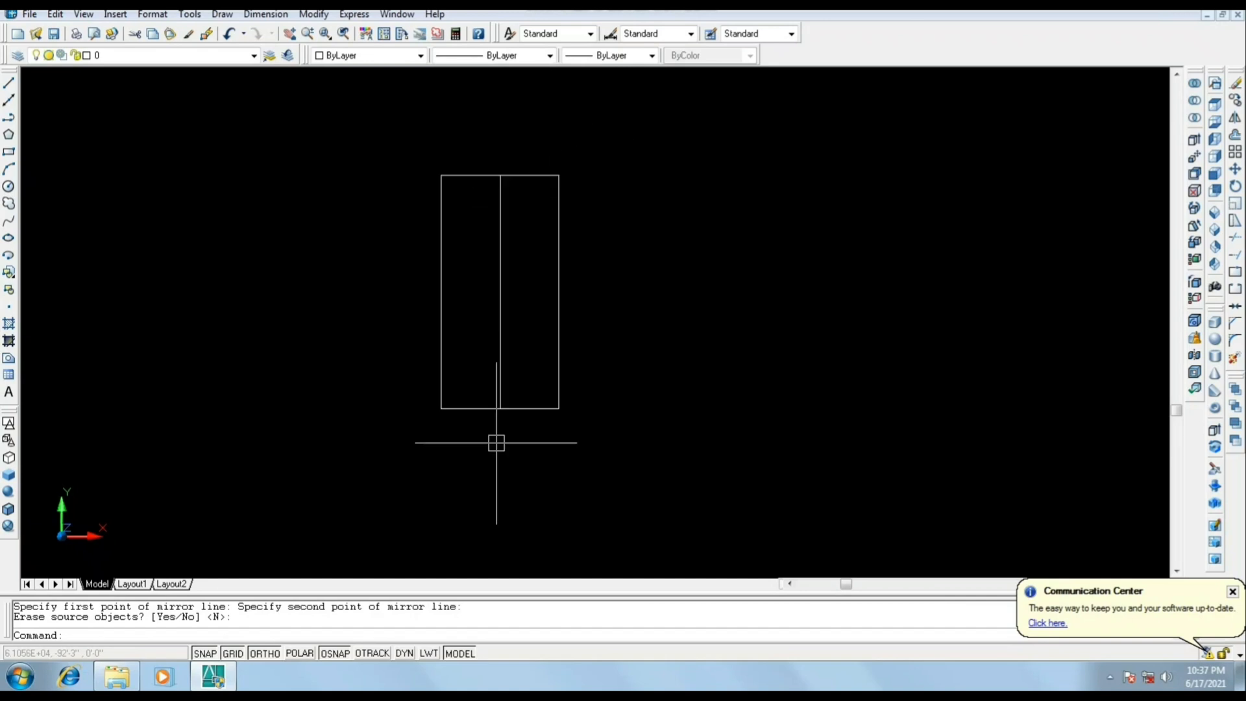
# Draw a horizontal line extending to the right from the lower-right corner of the rectangle pair, about as long as the pair is wide.
pyautogui.write('l')
pyautogui.press('Return')
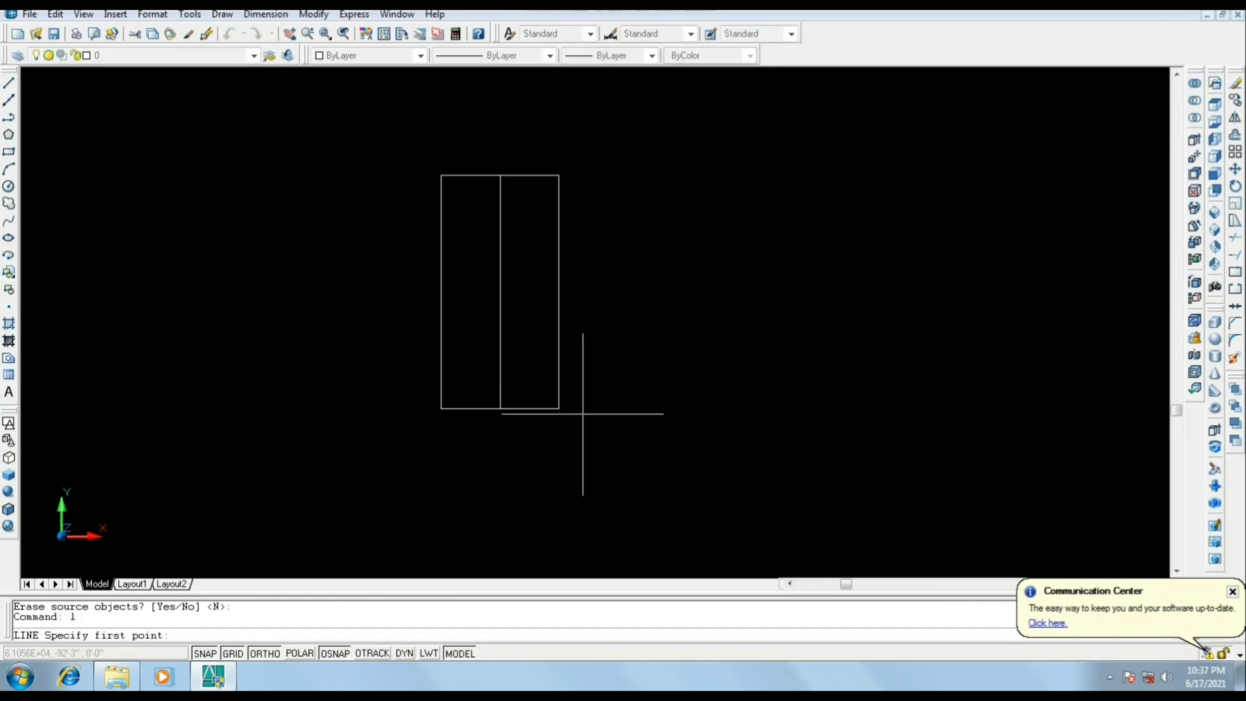
pyautogui.click(559, 408)
pyautogui.click(687, 429)
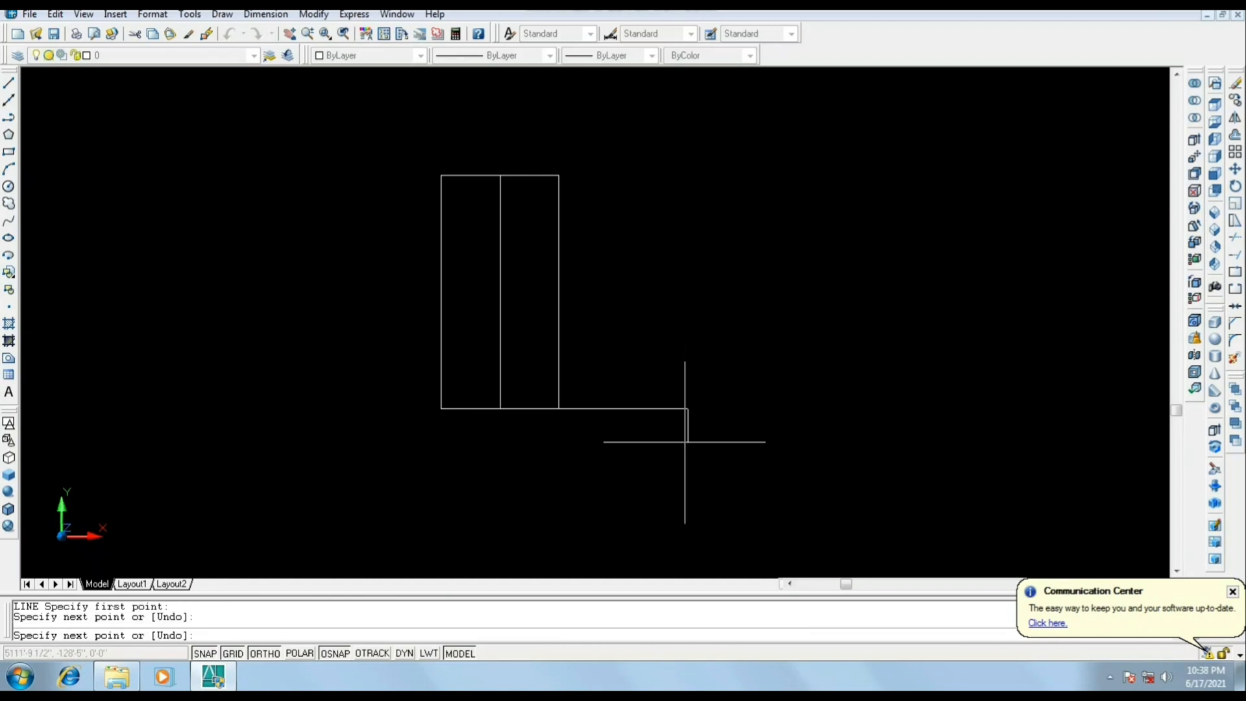
pyautogui.press('Return')
# Mirror both rectangles about a vertical axis through the horizontal line's midpoint, keeping the source objects.
pyautogui.write('mi')
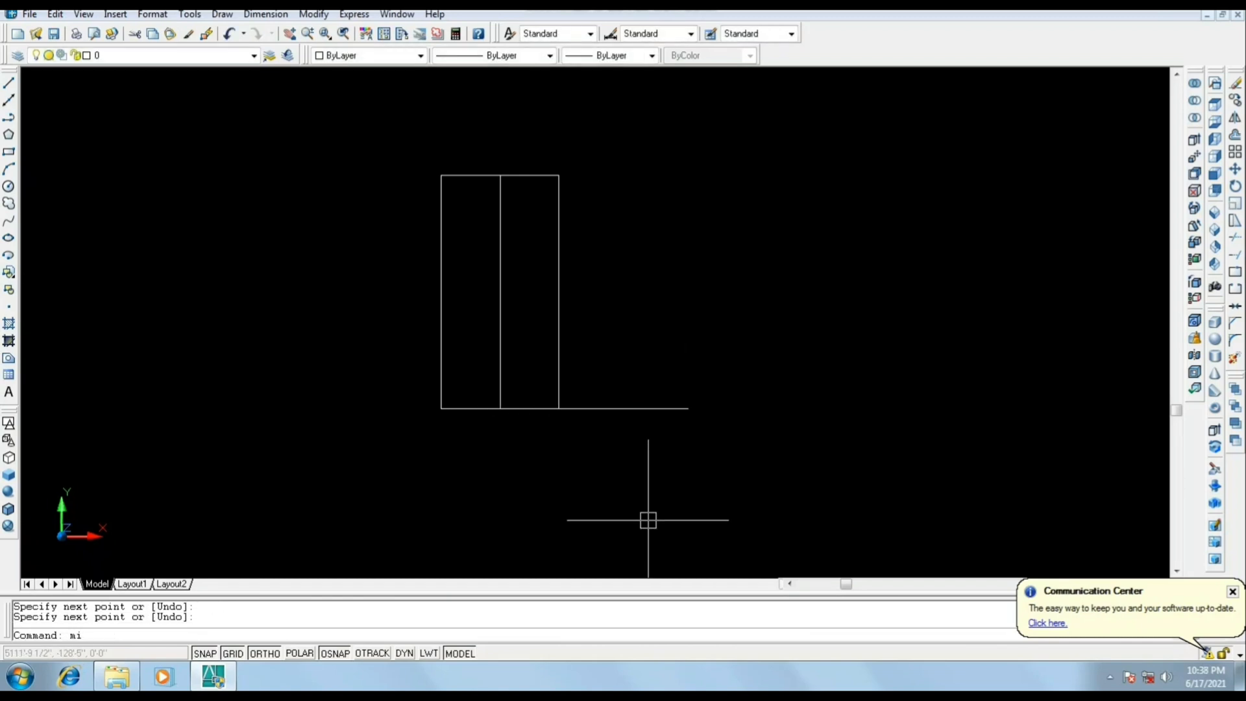
pyautogui.press('Return')
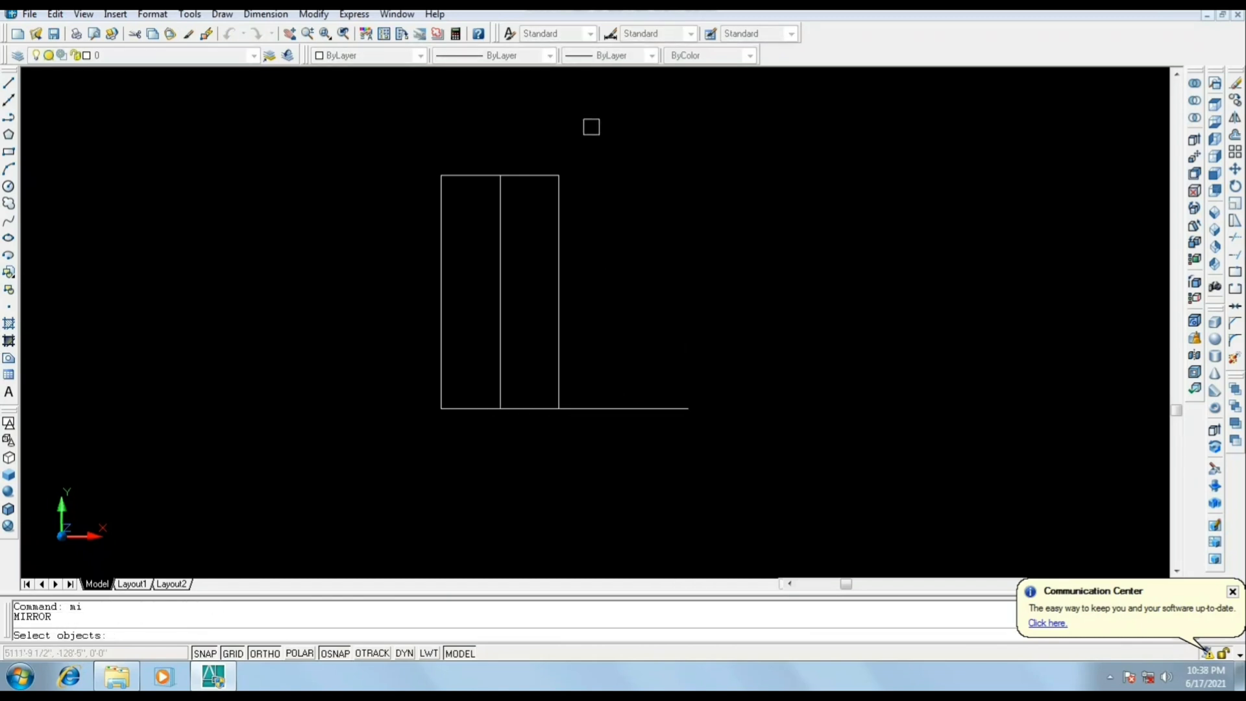
pyautogui.click(591, 126)
pyautogui.click(404, 296)
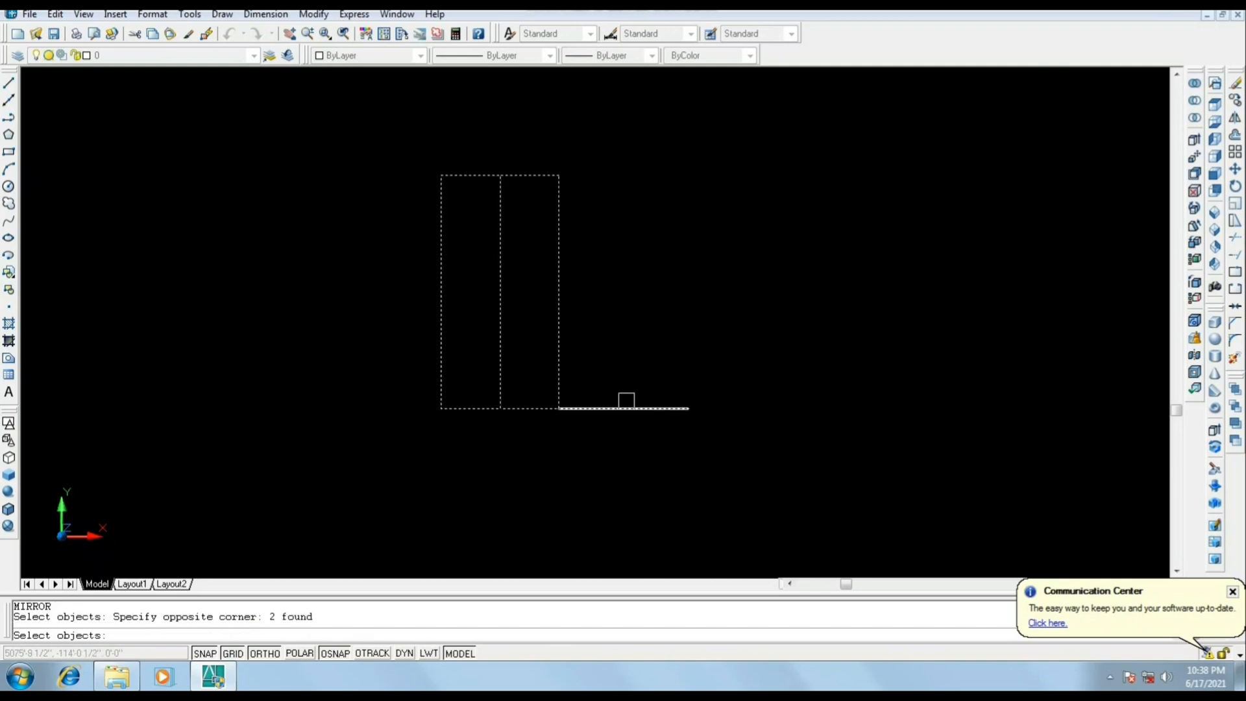
pyautogui.press('Return')
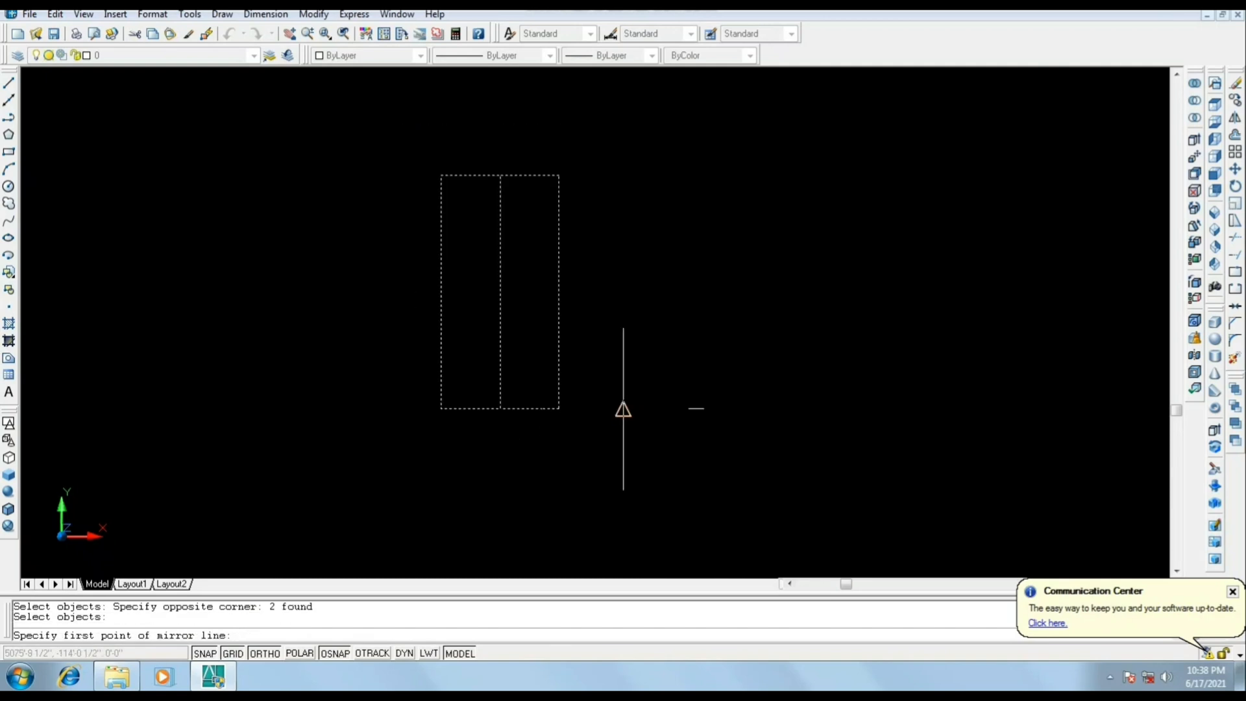
pyautogui.click(623, 409)
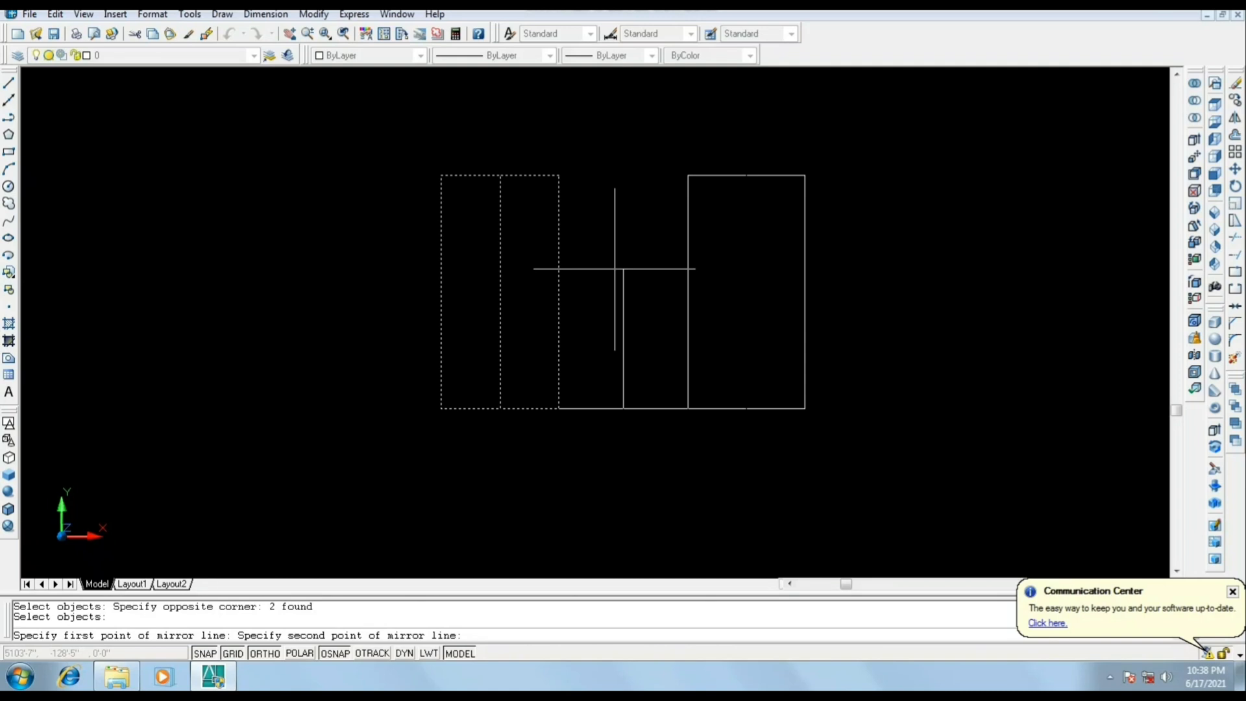
pyautogui.click(615, 269)
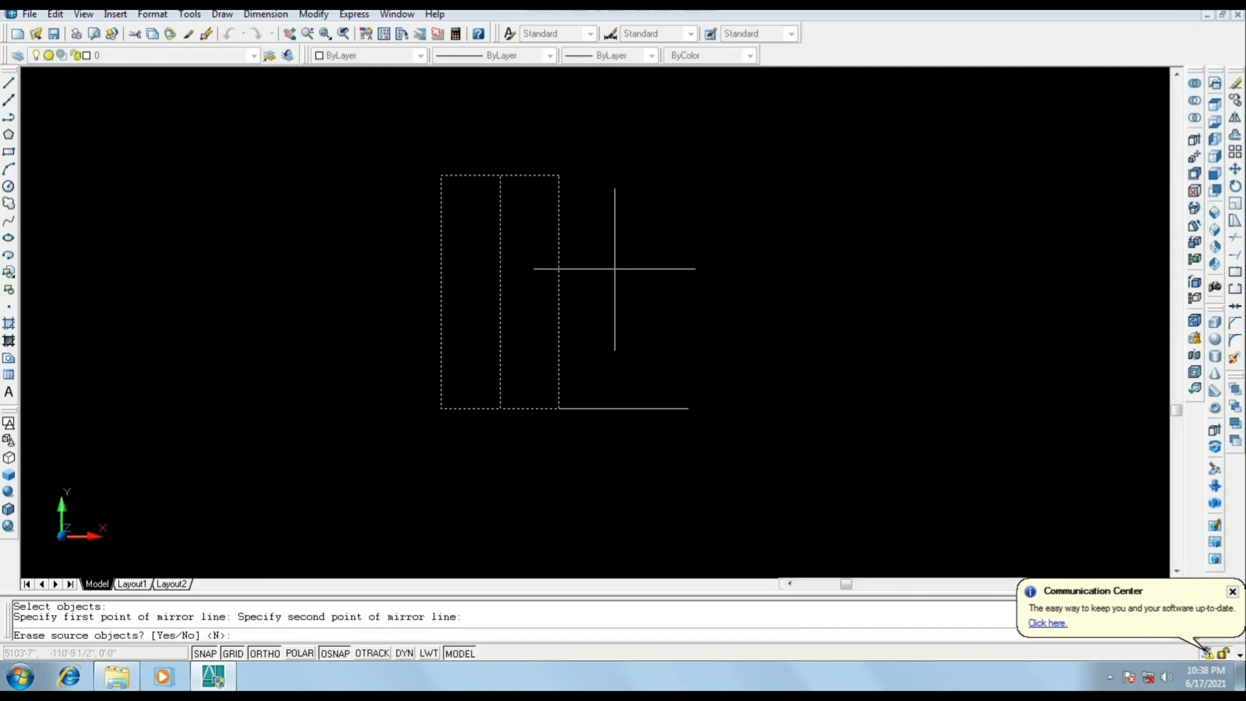
pyautogui.press('Return')
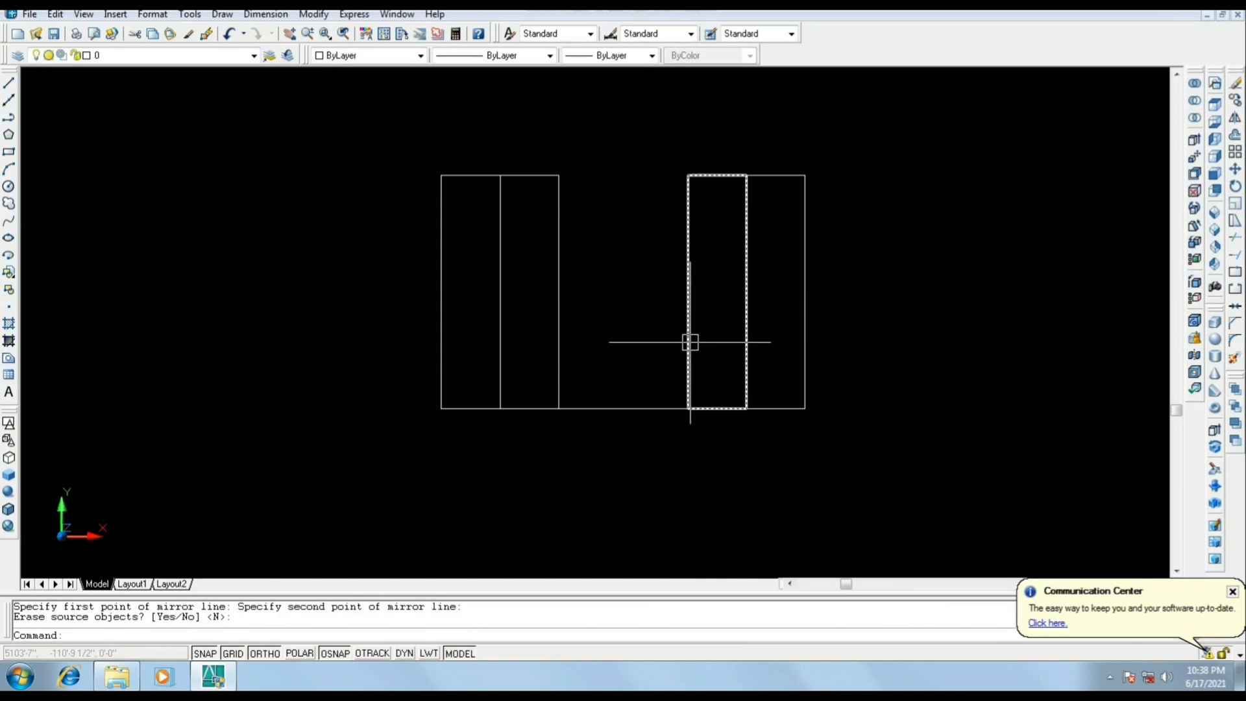
# Draw a circle centred on the shared bottom corner of the left rectangle pair, reaching about halfway up the rectangles.
pyautogui.moveTo(690, 343); pyautogui.dragTo(553, 347, button='middle')
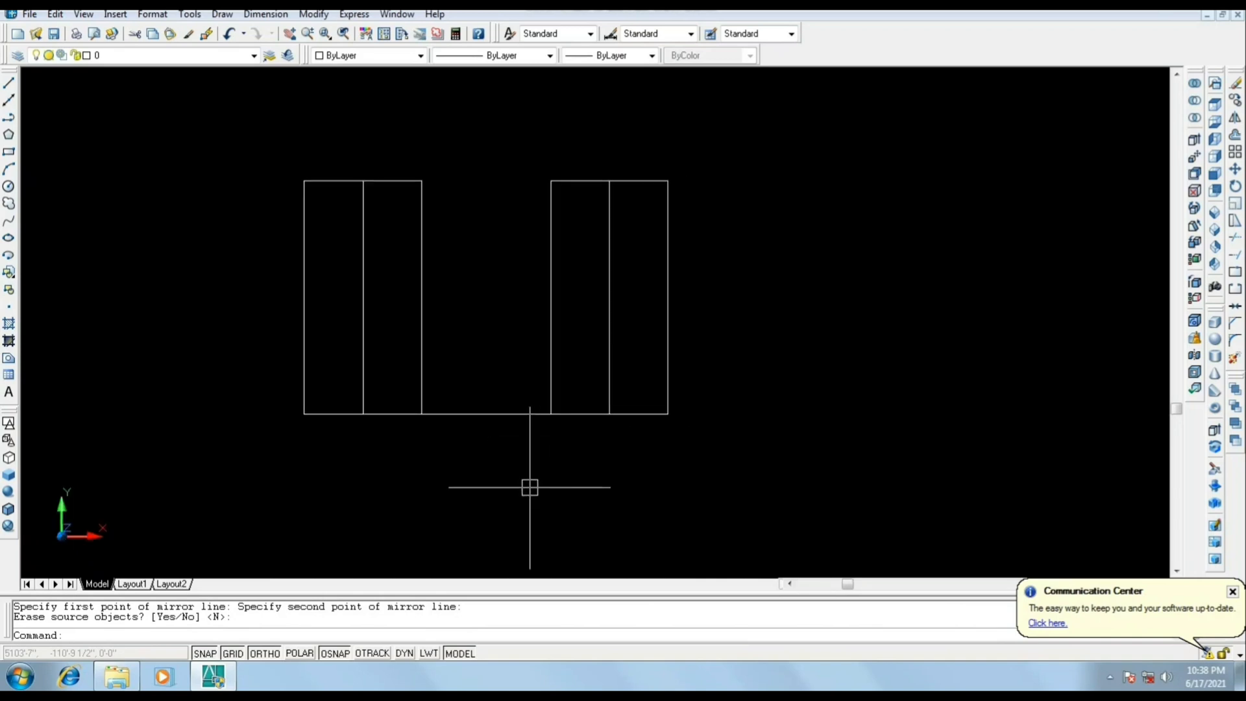
pyautogui.write('c')
pyautogui.press('Return')
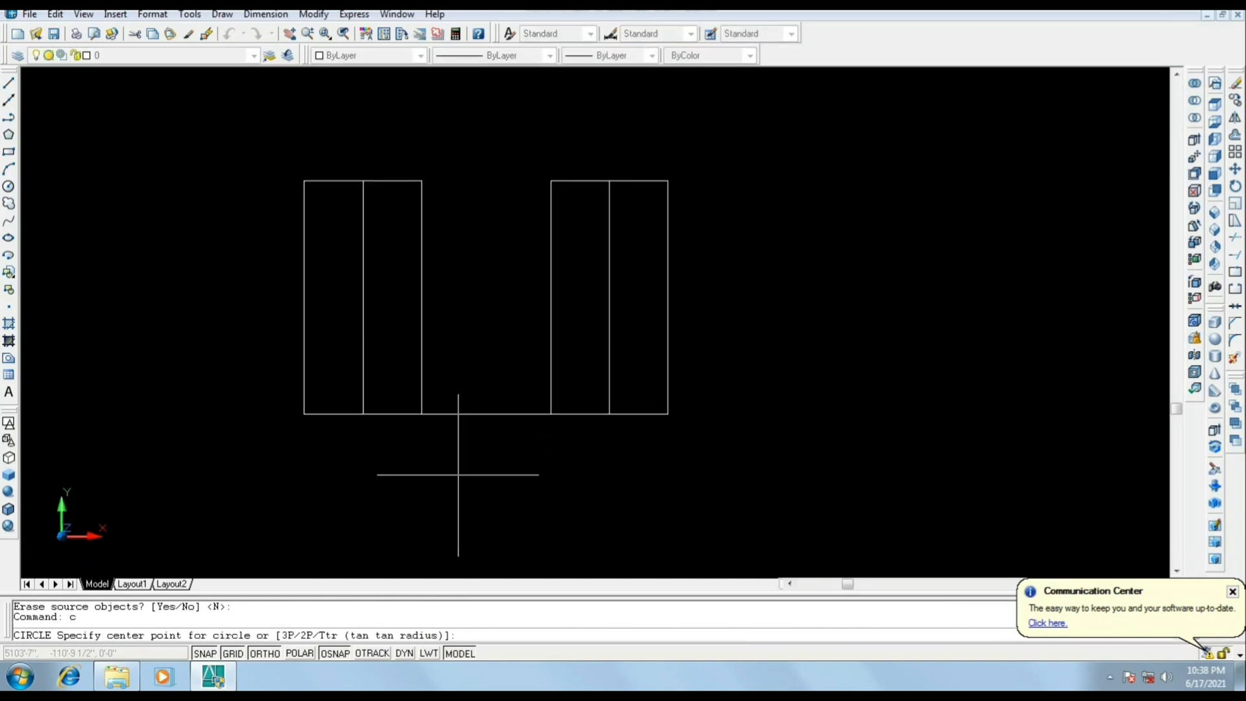
pyautogui.click(362, 413)
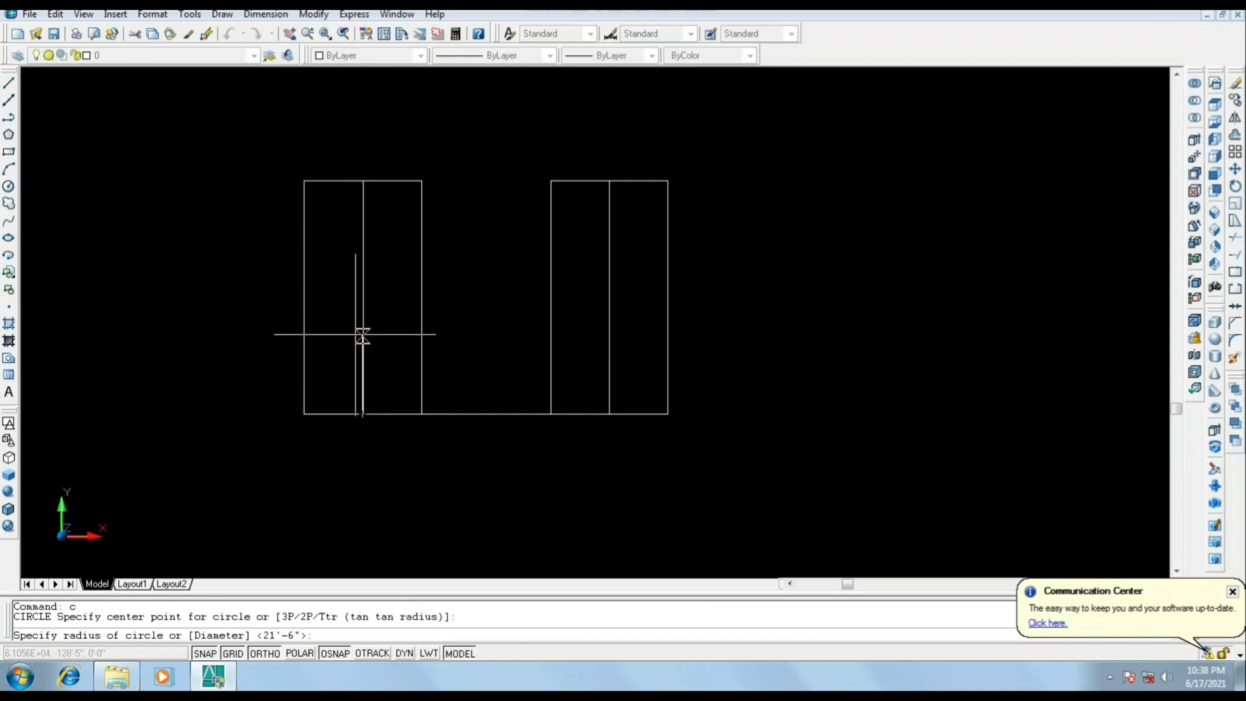
pyautogui.click(361, 293)
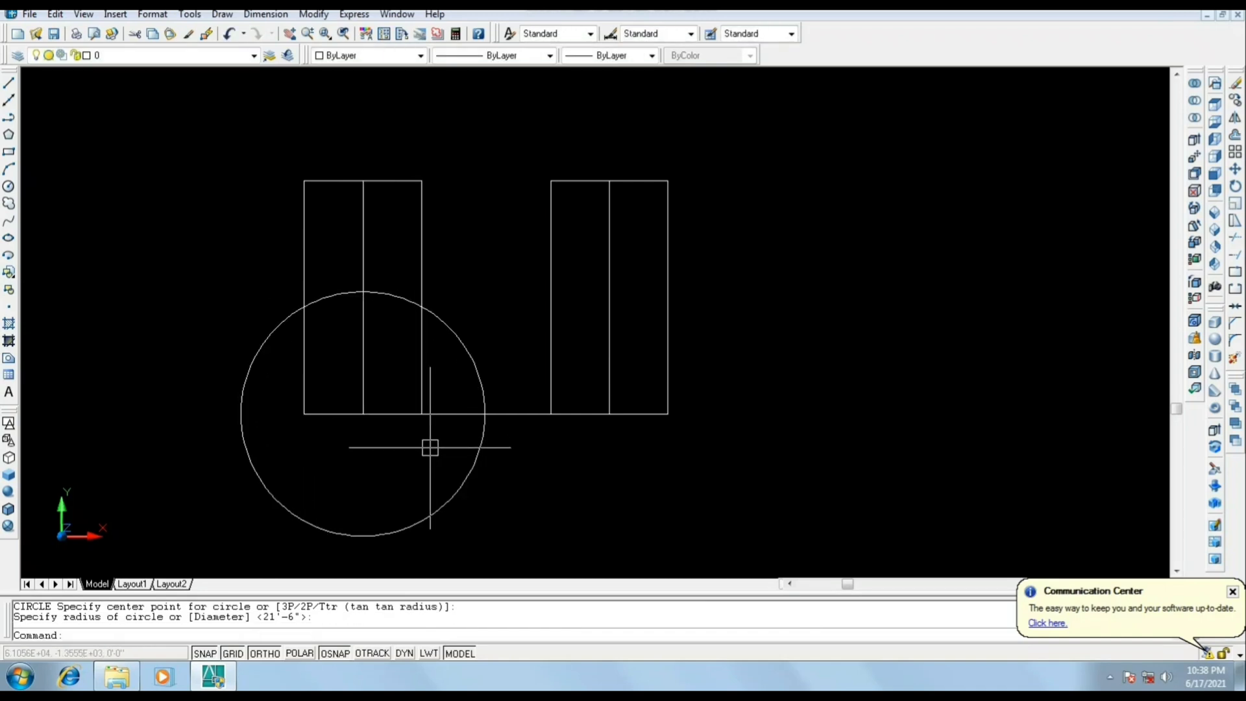
# Mirror the circle about a vertical axis through the connecting line's midpoint, keeping the source circle.
pyautogui.write('mi')
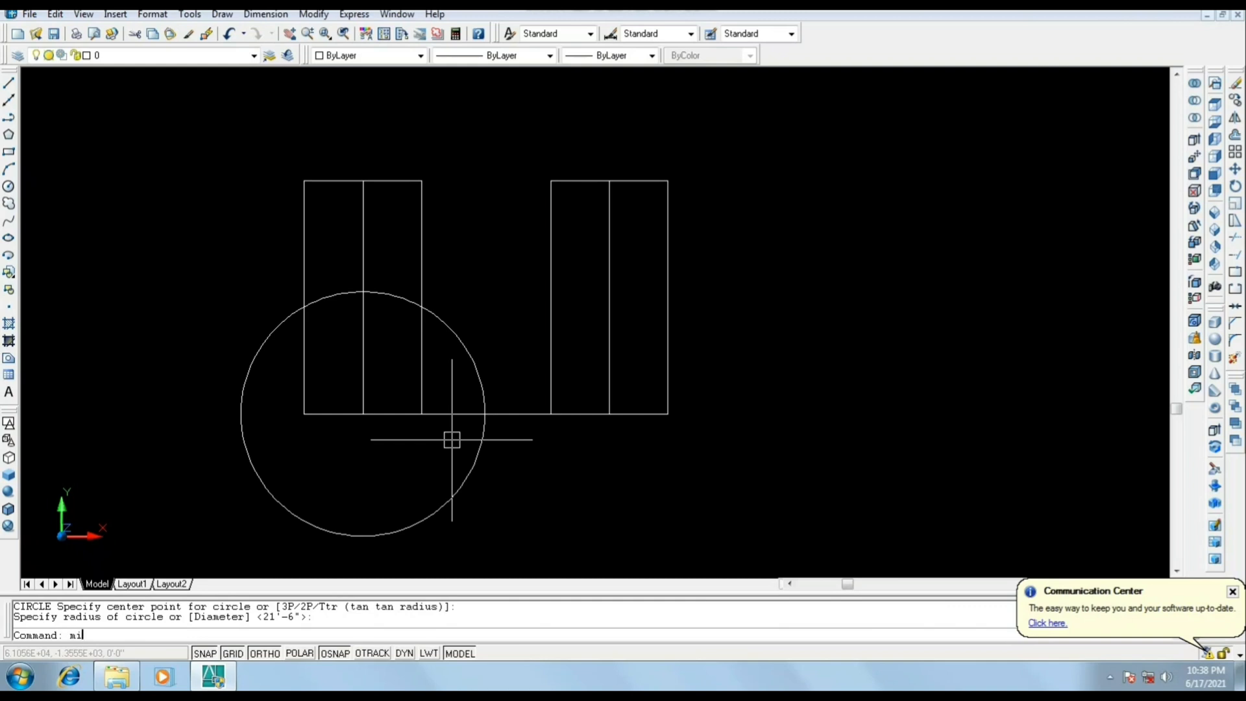
pyautogui.press('Return')
pyautogui.click(452, 494)
pyautogui.click(452, 493)
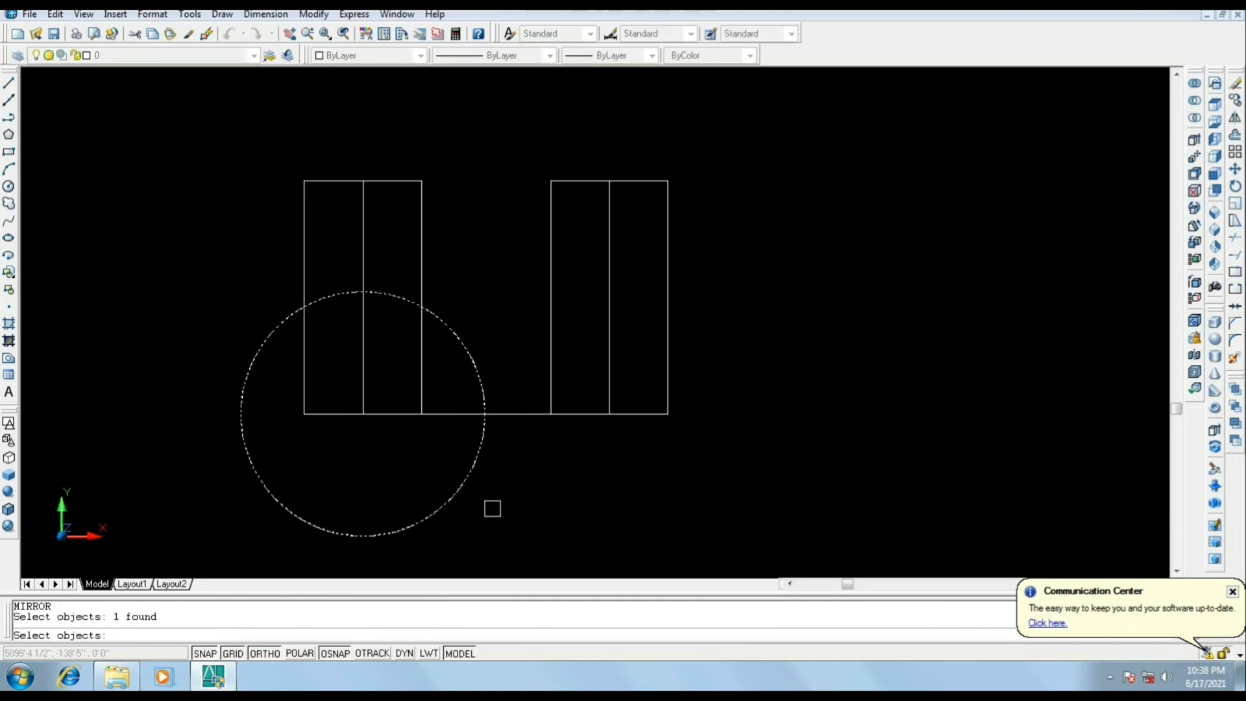
pyautogui.press('Return')
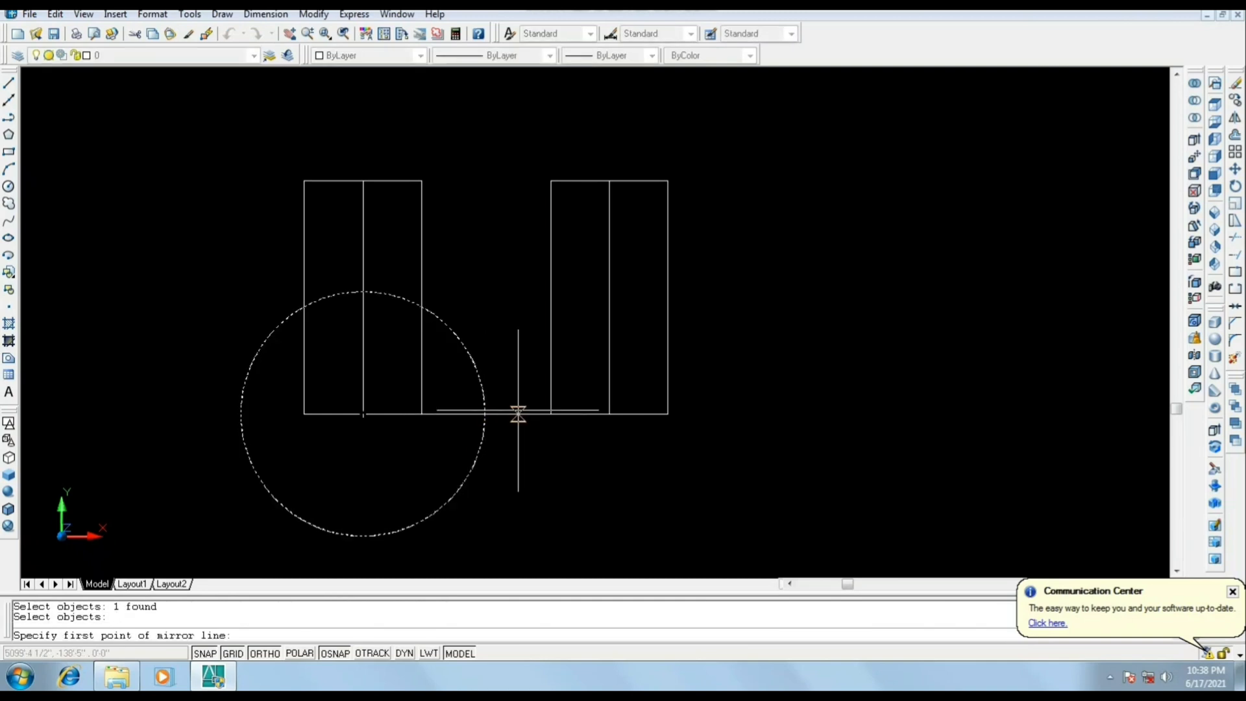
pyautogui.click(486, 414)
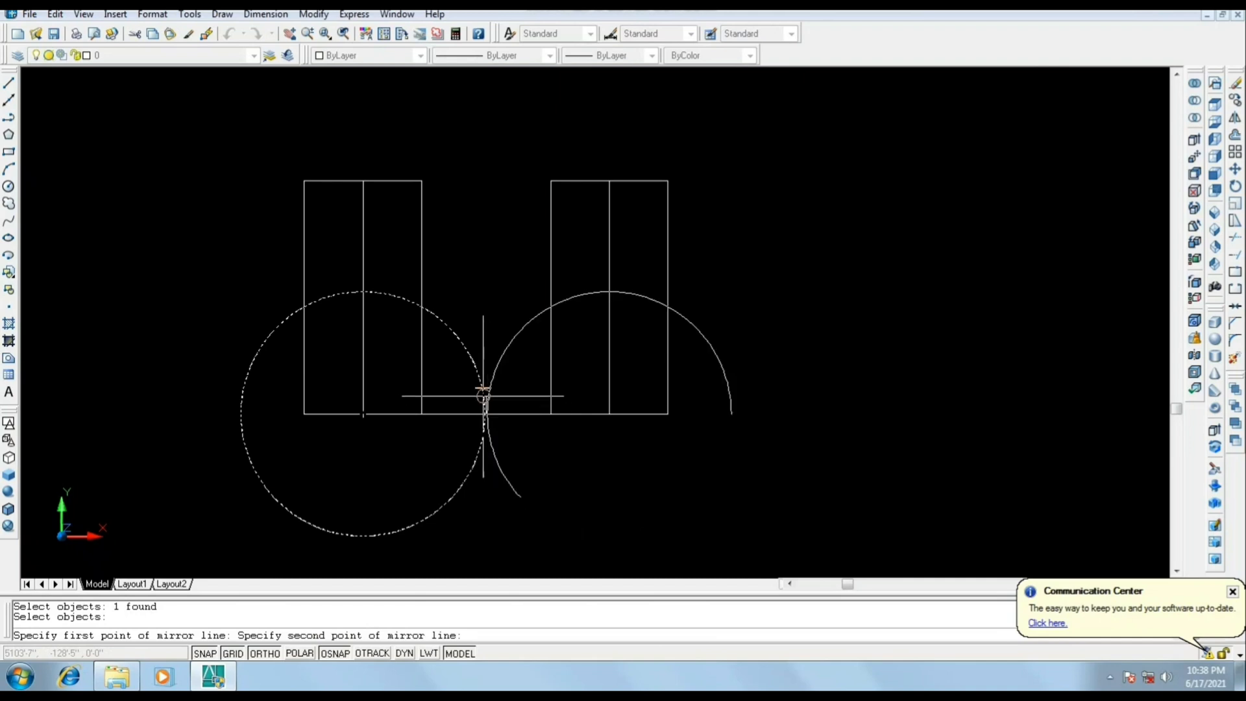
pyautogui.click(490, 245)
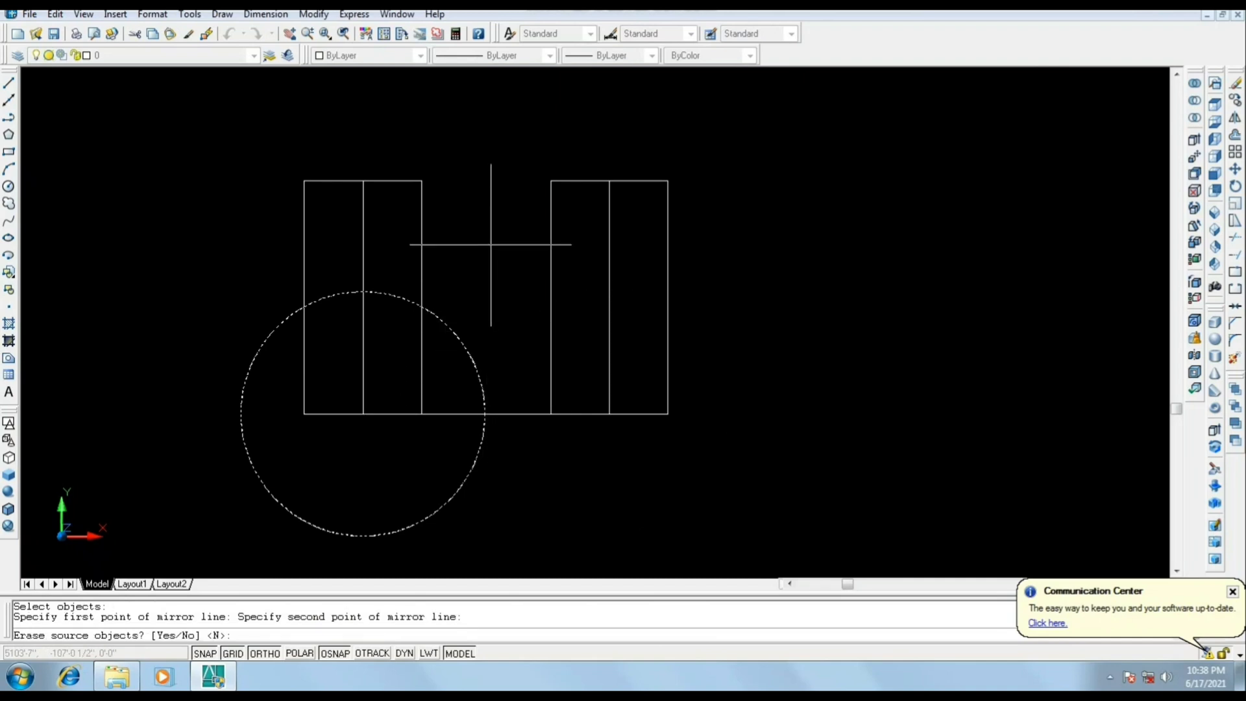
pyautogui.press('Return')
# Select all rectangles, circles and the line with a crossing window and delete them.
pyautogui.scroll(-2, 551, 521)
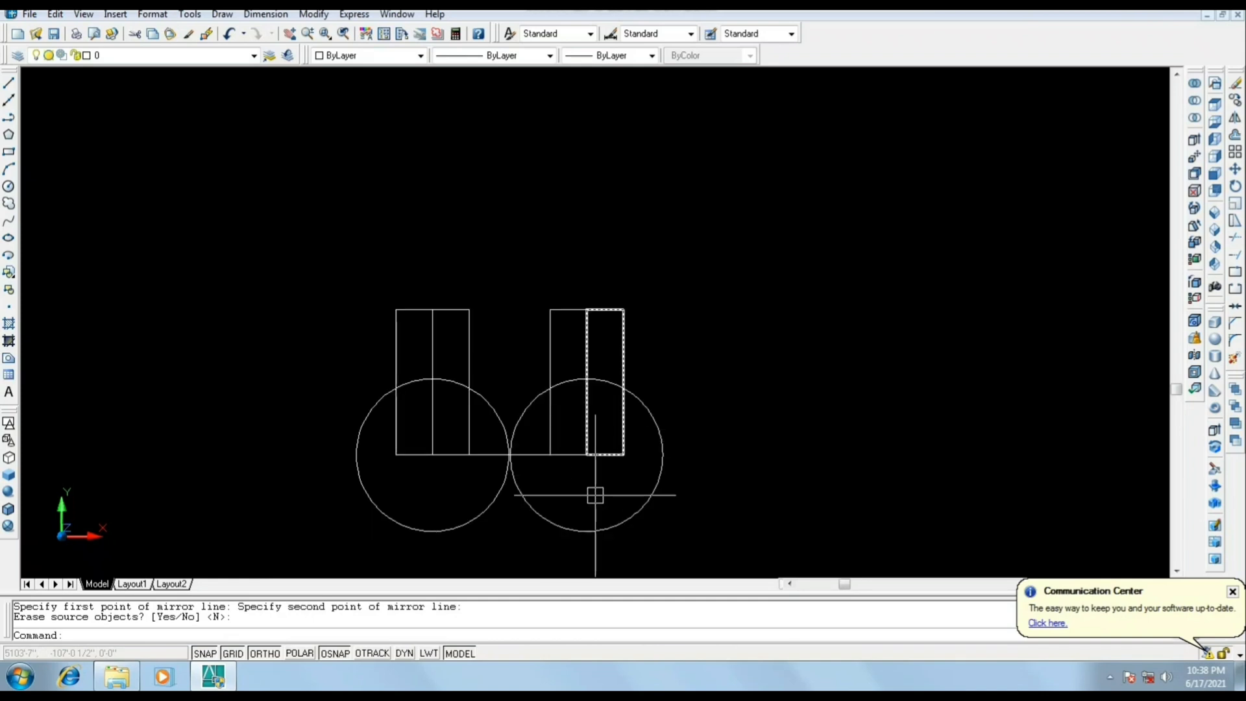
pyautogui.click(696, 253)
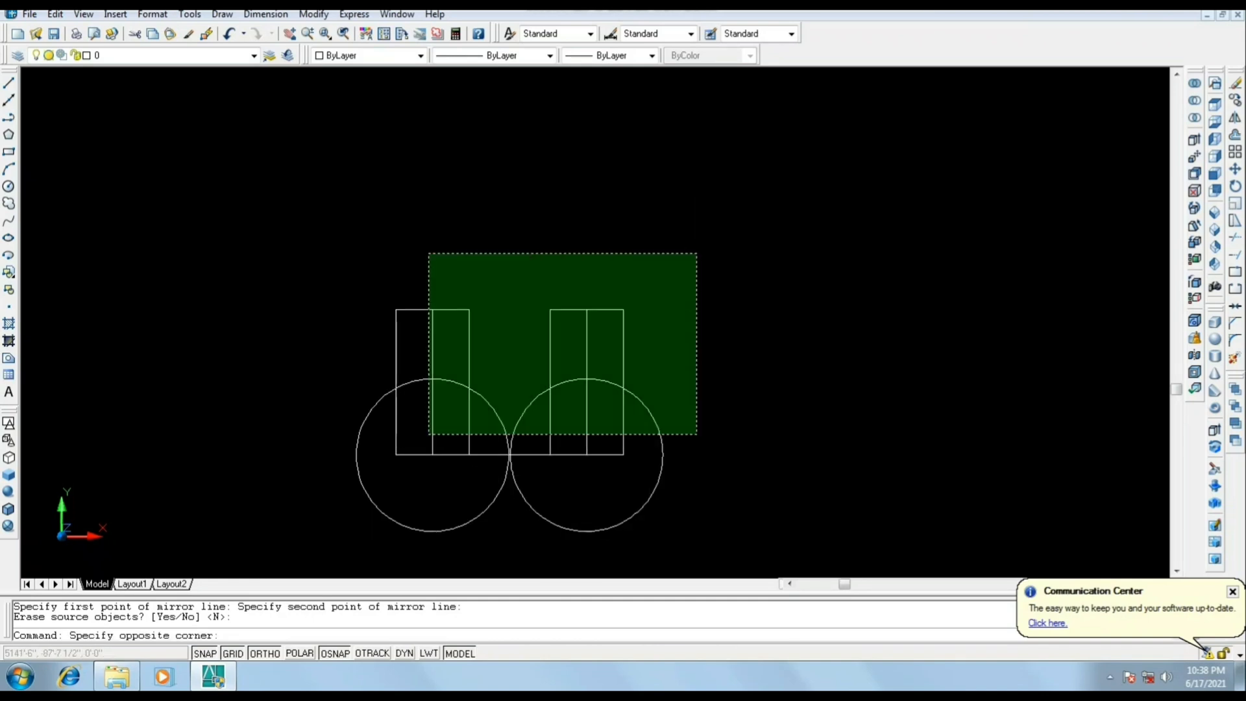
pyautogui.click(350, 509)
pyautogui.press('Delete')
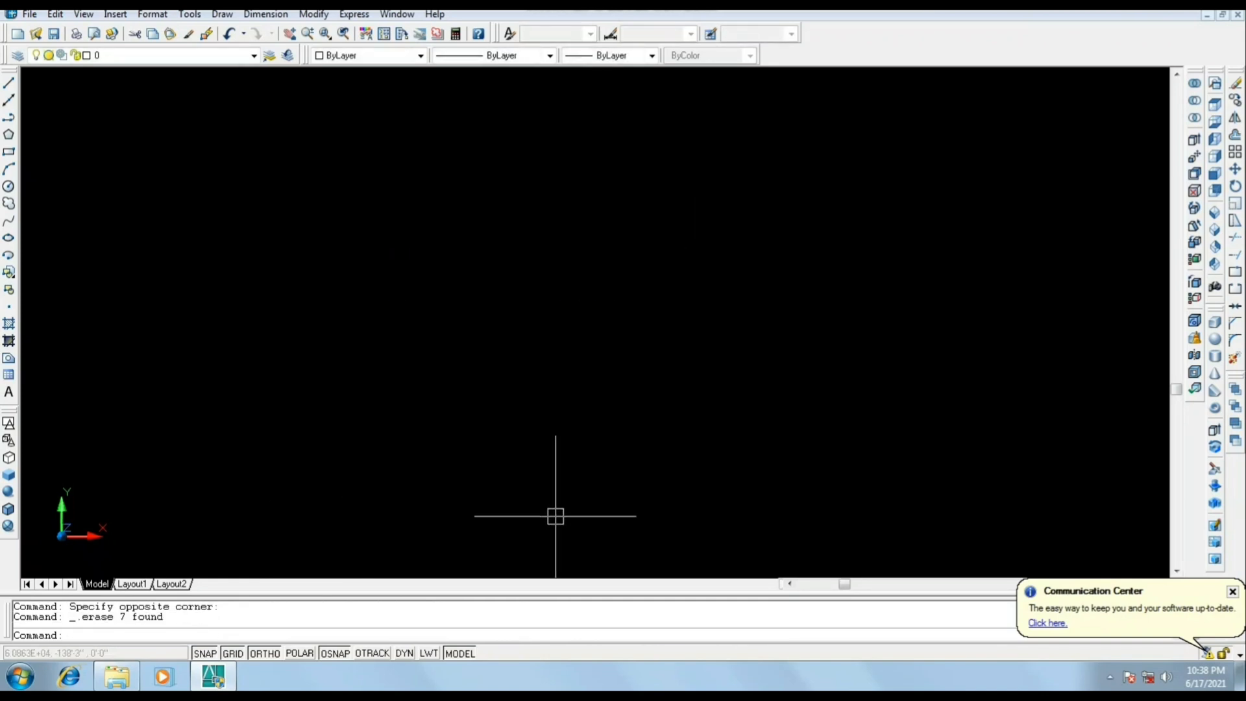